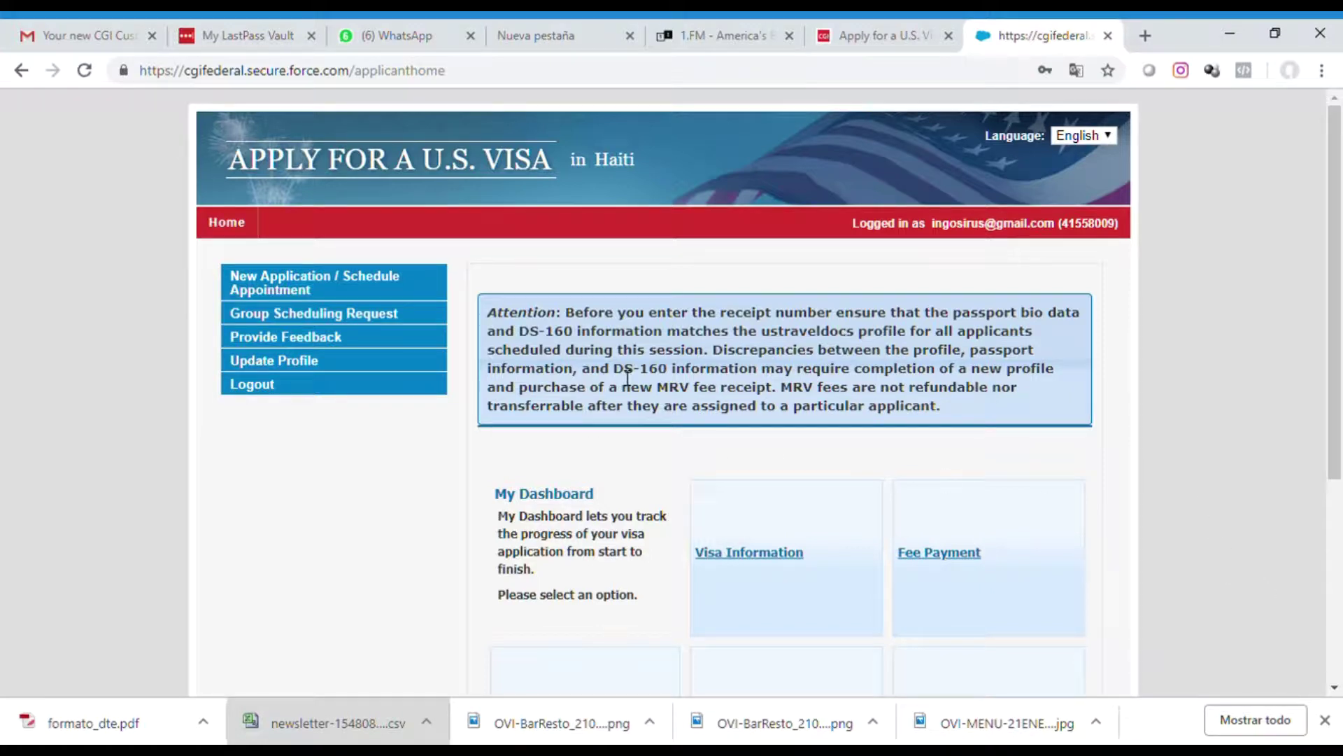
Examine the DS-160 and MRV receipt notice, the visa information site's login area and the My Dashboard options.
left_click_drag(615, 377, 679, 380)
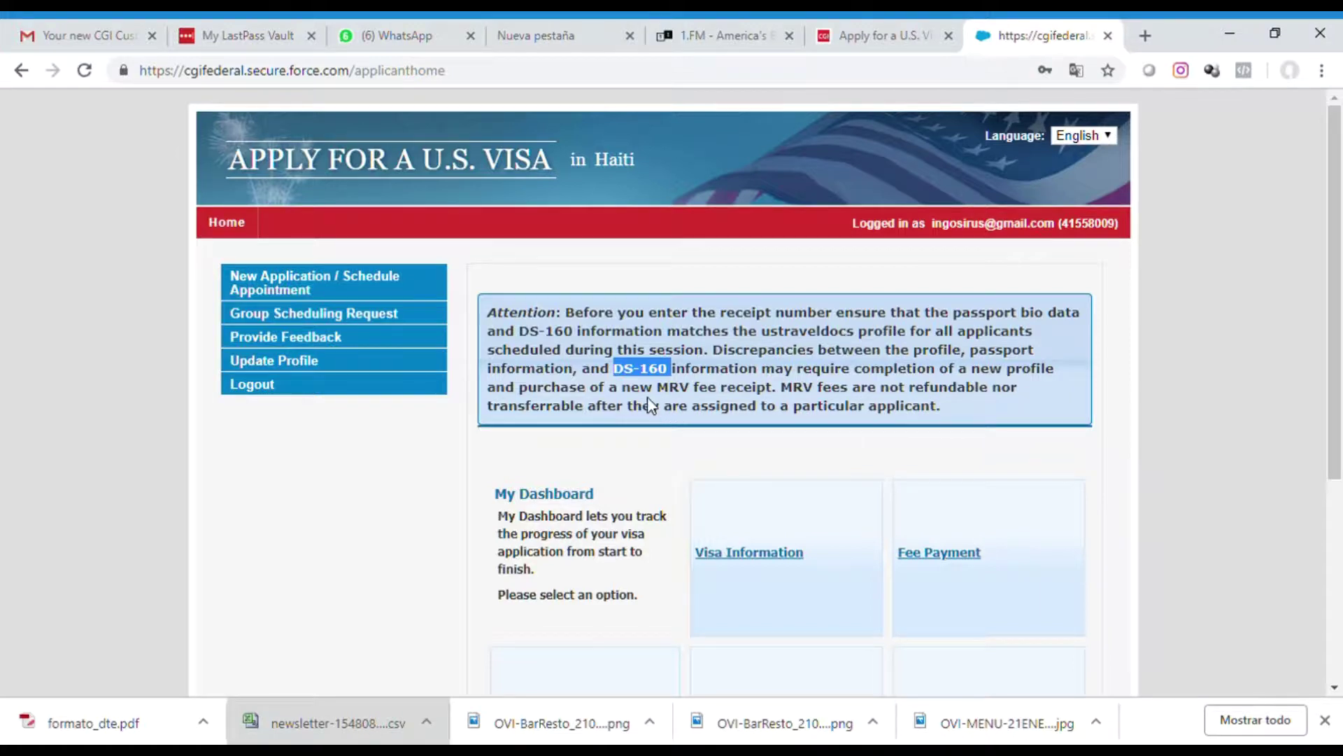
left_click(623, 376)
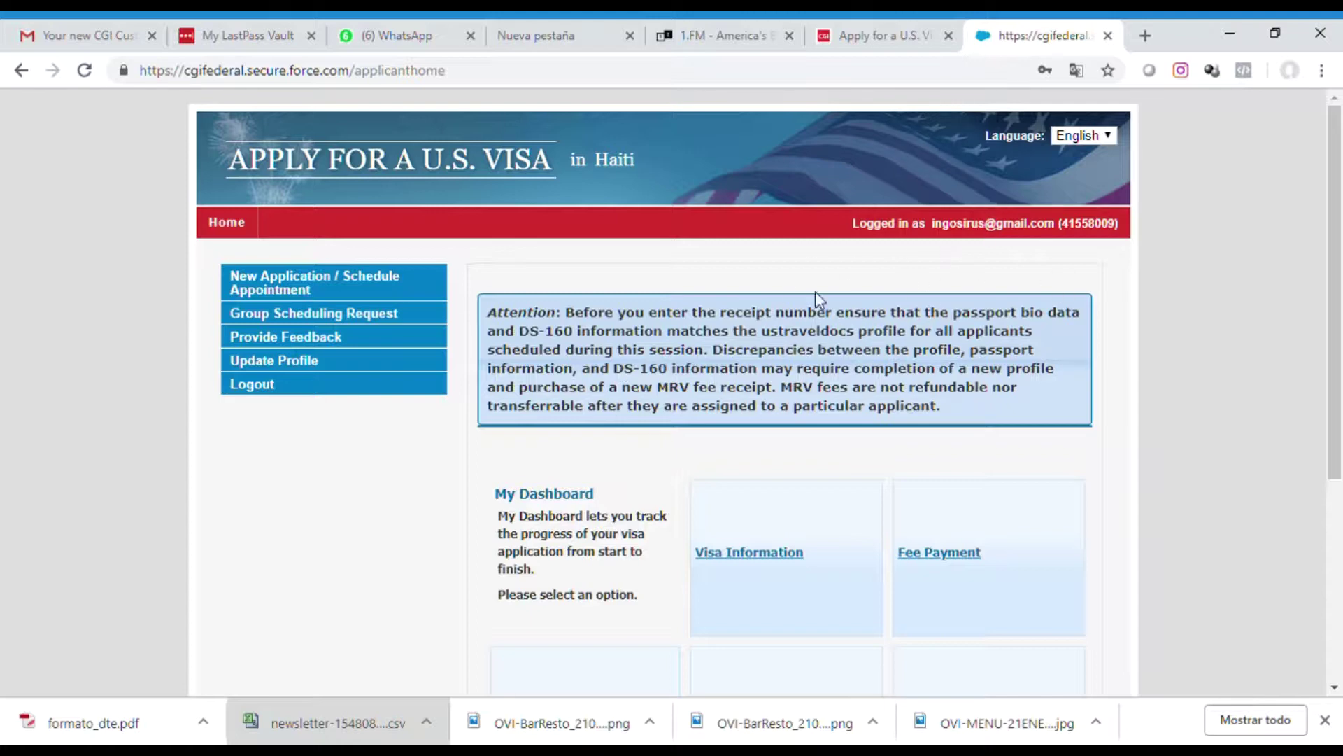
left_click(864, 34)
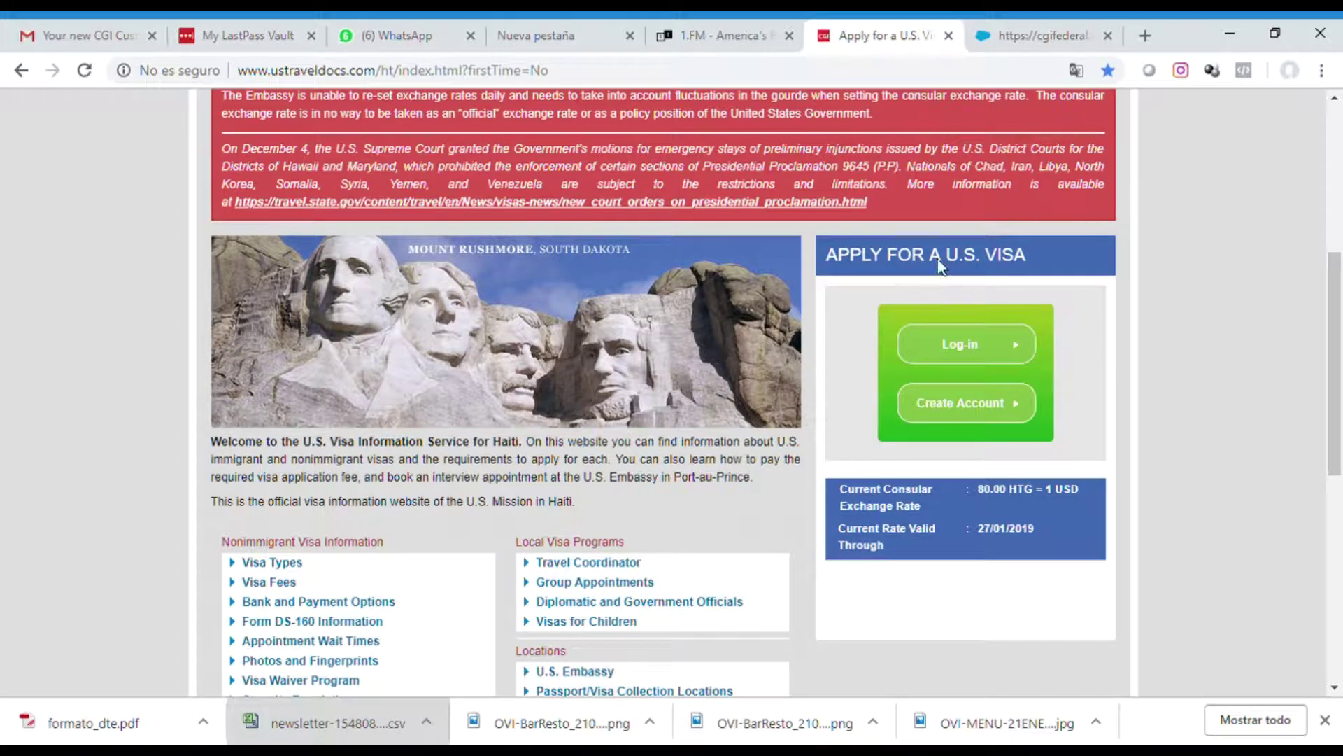
left_click(1025, 39)
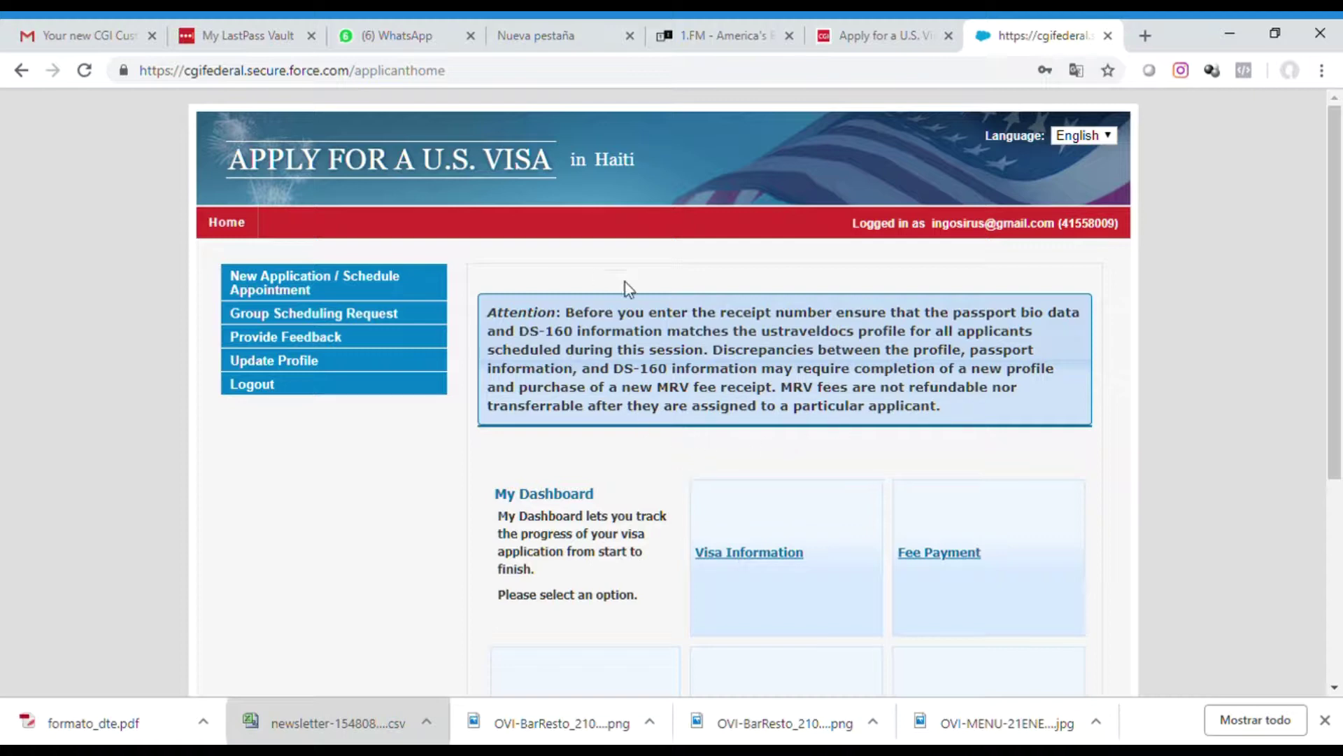
left_click_drag(1341, 336, 1341, 396)
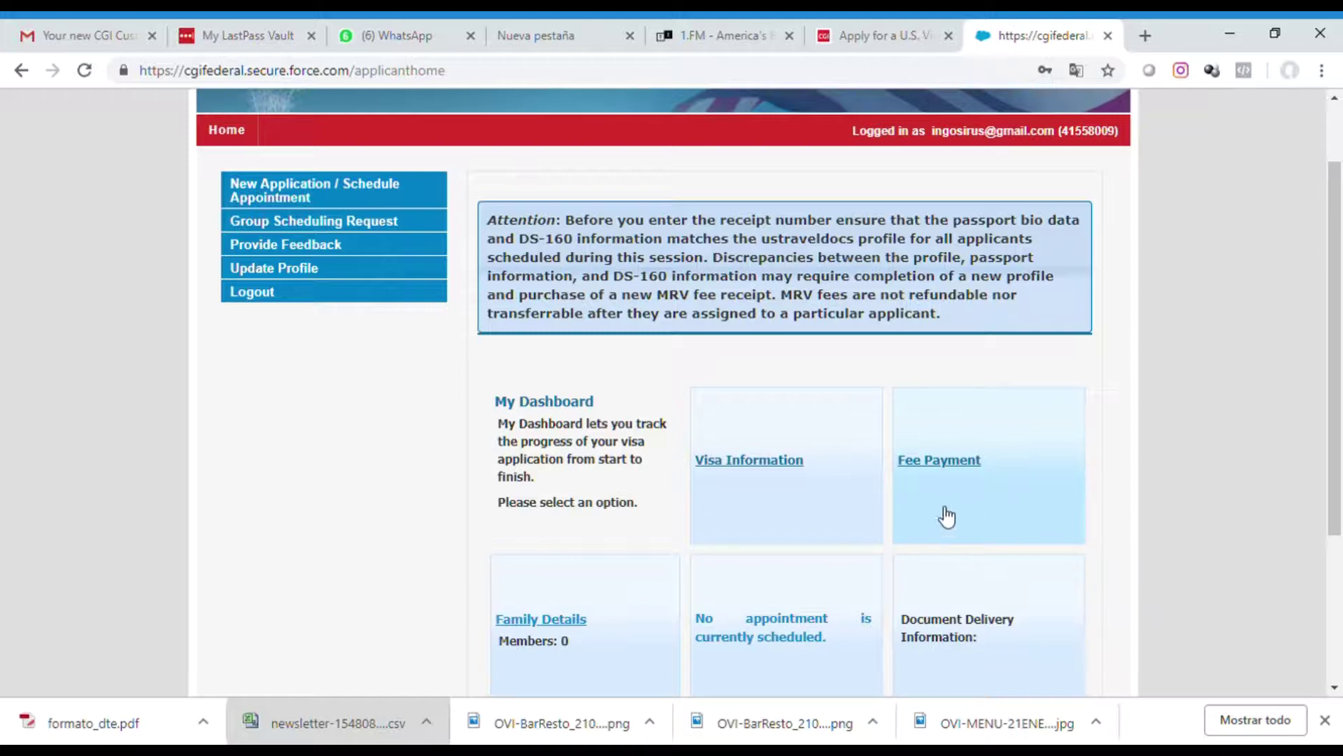
left_click_drag(1336, 368, 1339, 445)
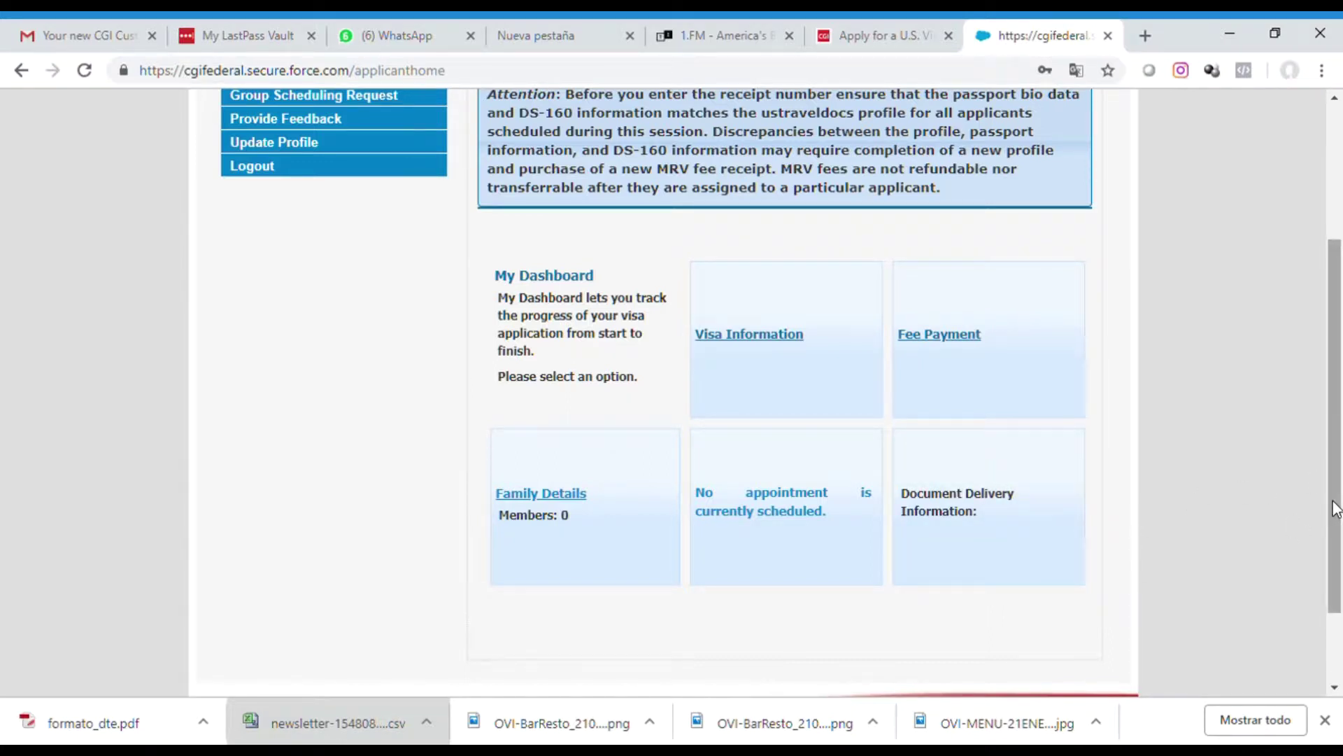
scroll(1337, 509, "up", 1)
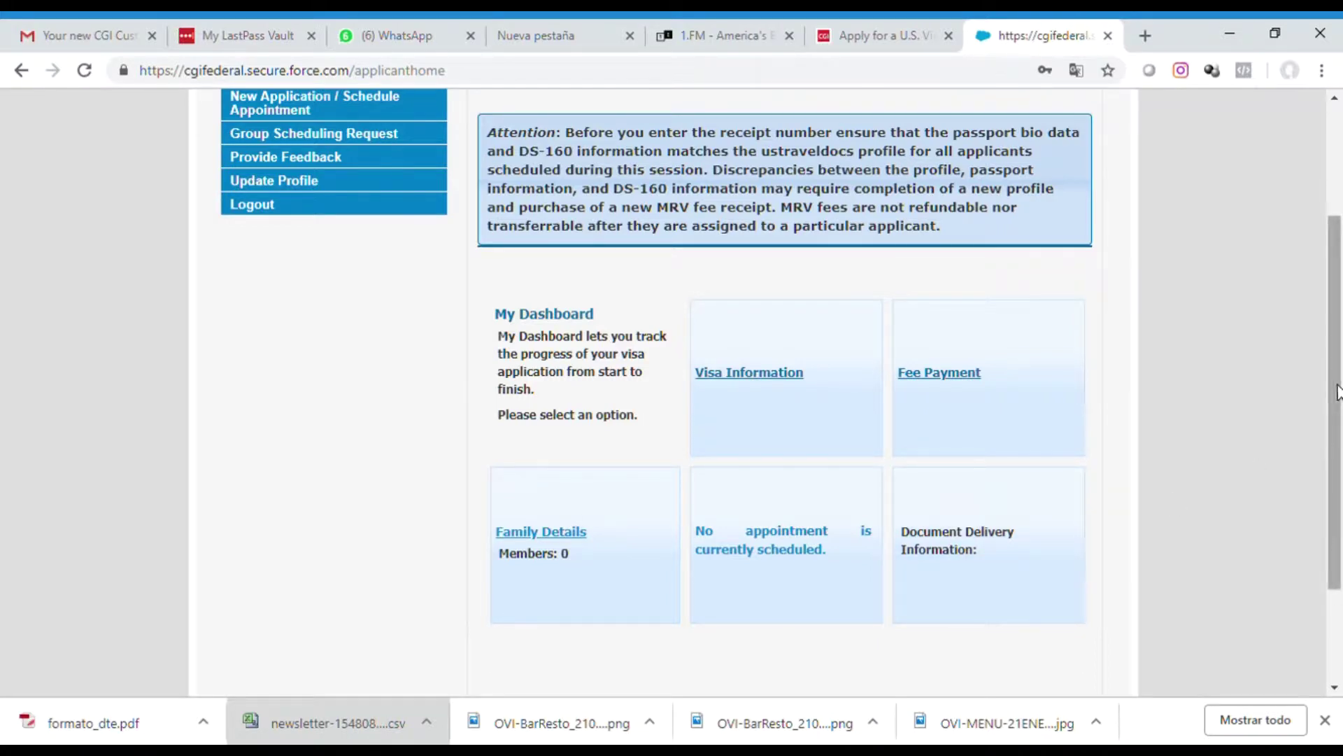
scroll(1336, 392, "up", 3)
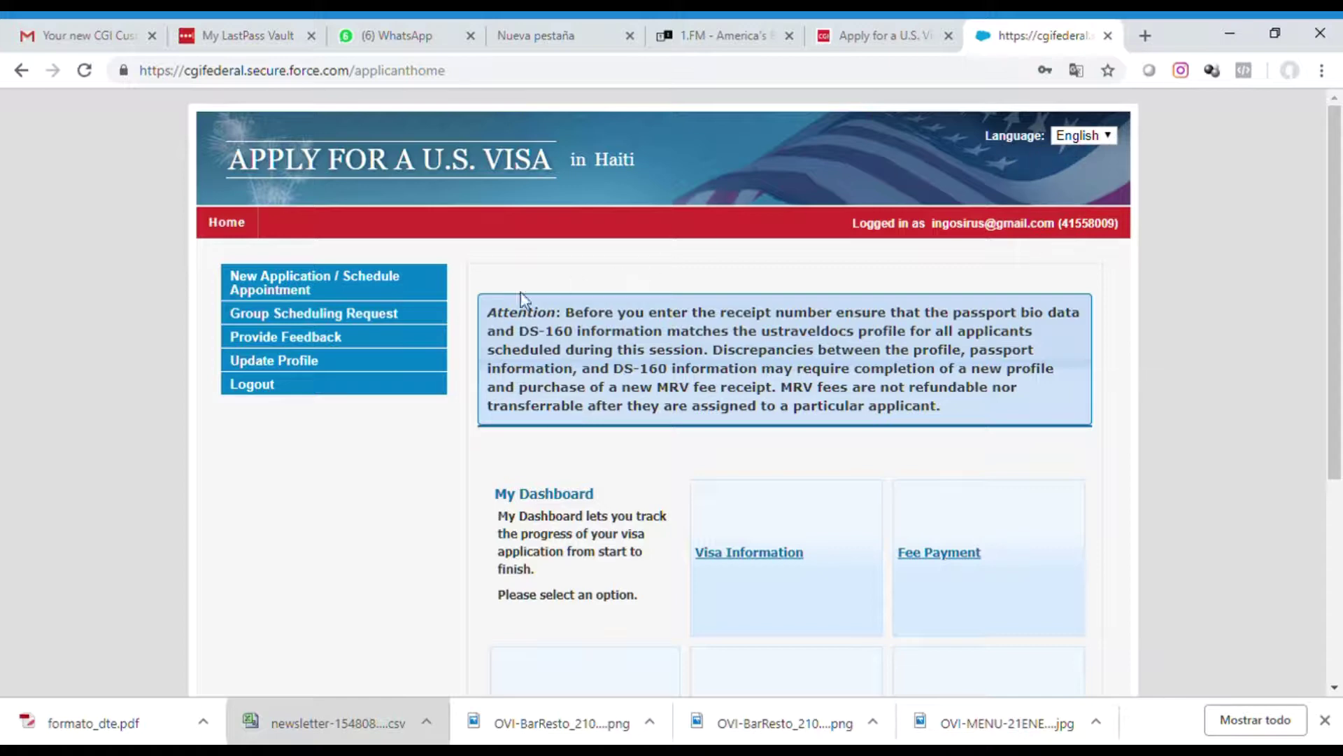
Start a new application for scheduling a visa appointment, returning to the dashboard to retry if the request is denied.
left_click(268, 282)
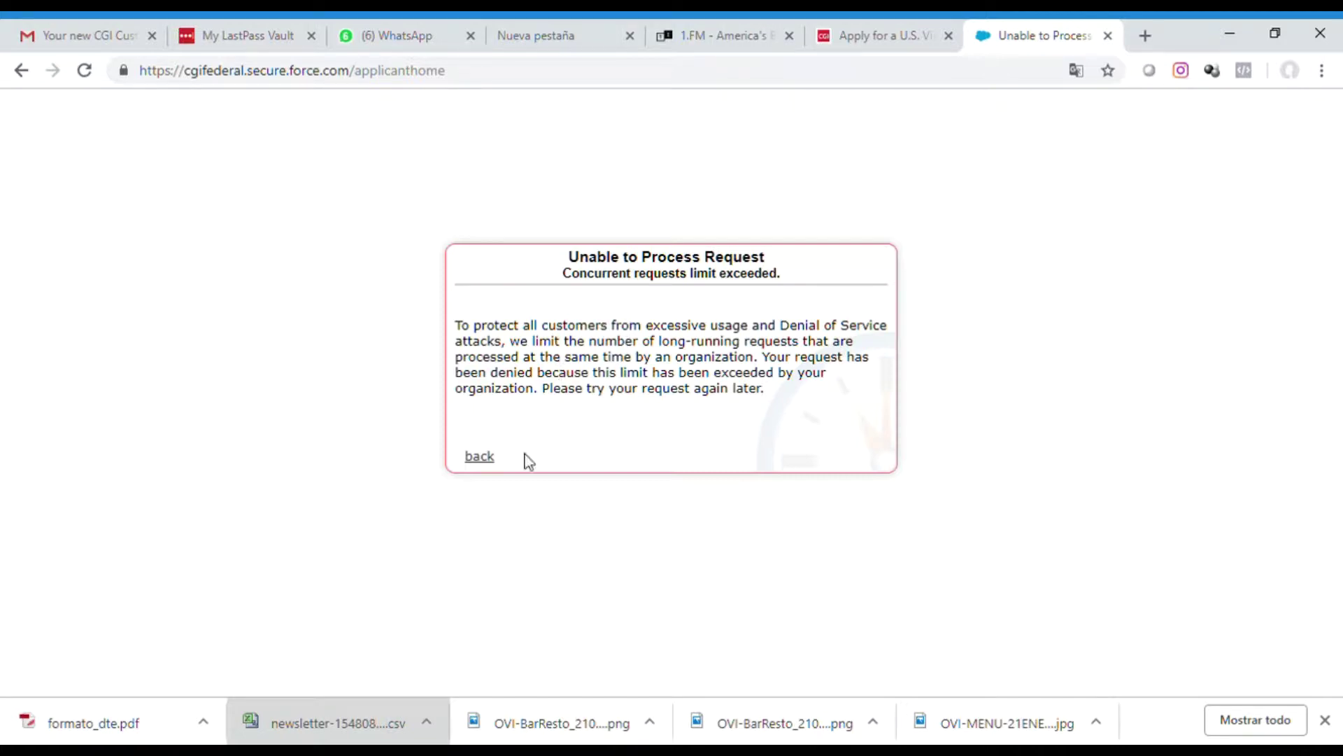
left_click(483, 464)
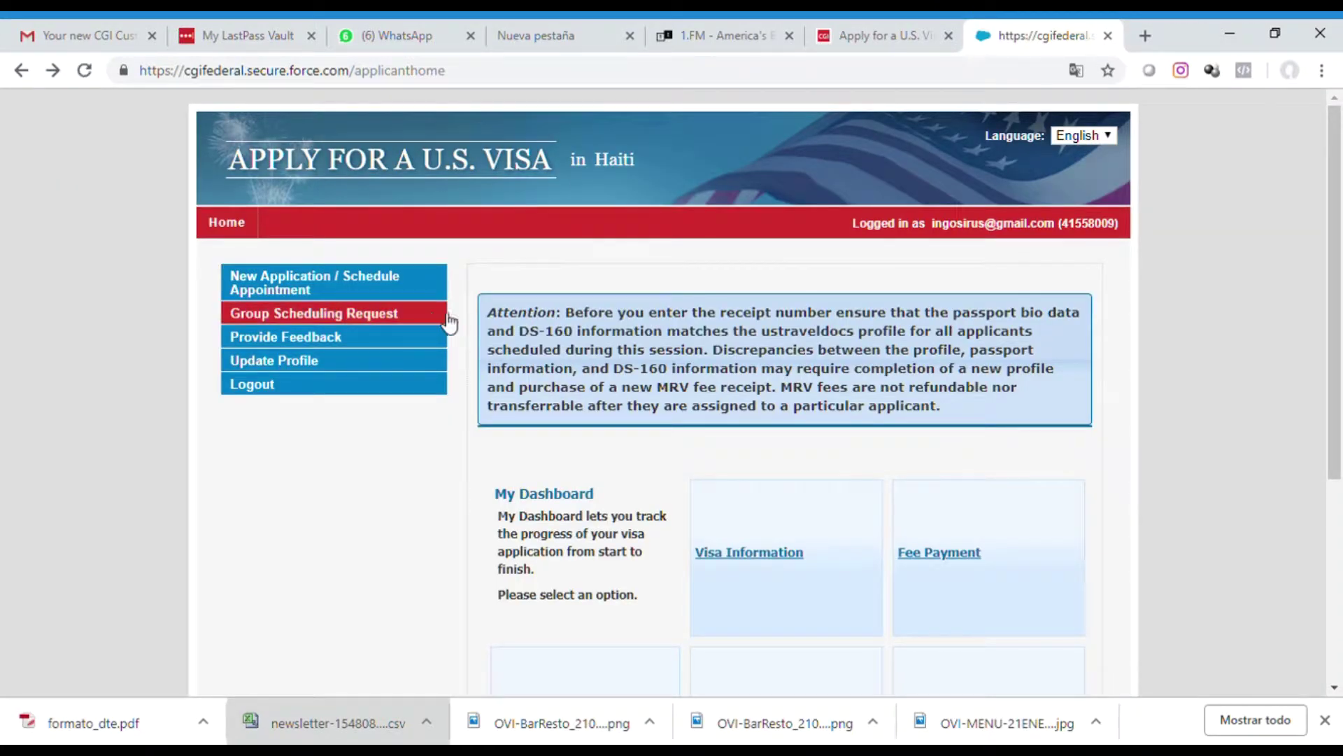
left_click(301, 280)
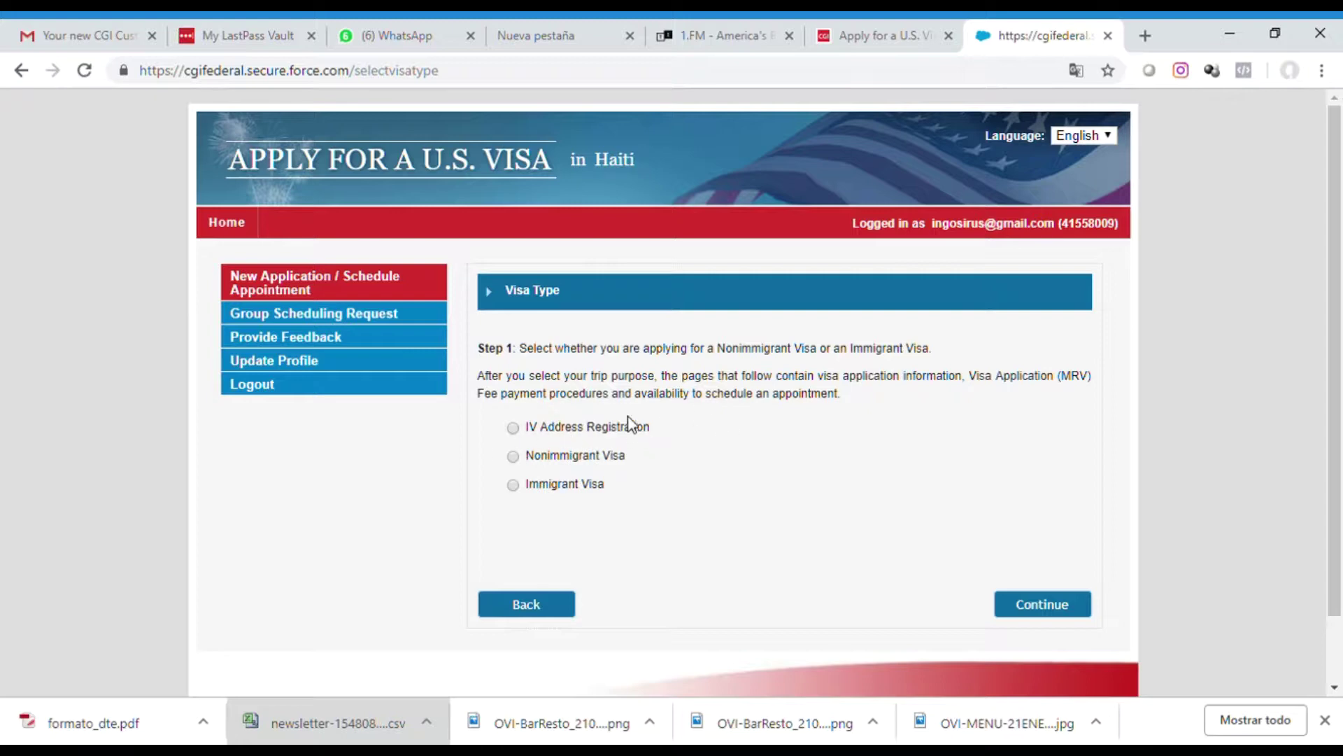
Submit Nonimmigrant Visa as the visa type, accepting the disclaimer, and Business, Tourism, and All Others as the visa category.
left_click(513, 456)
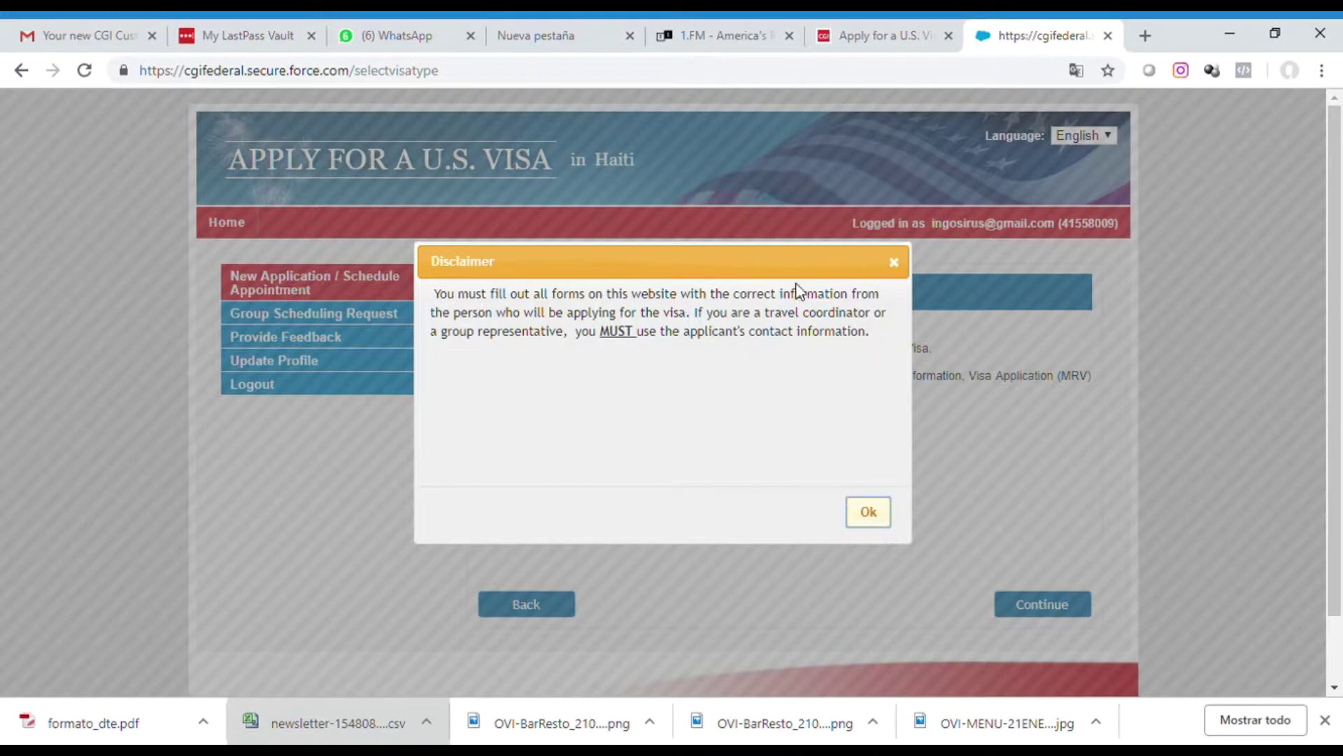
left_click(871, 514)
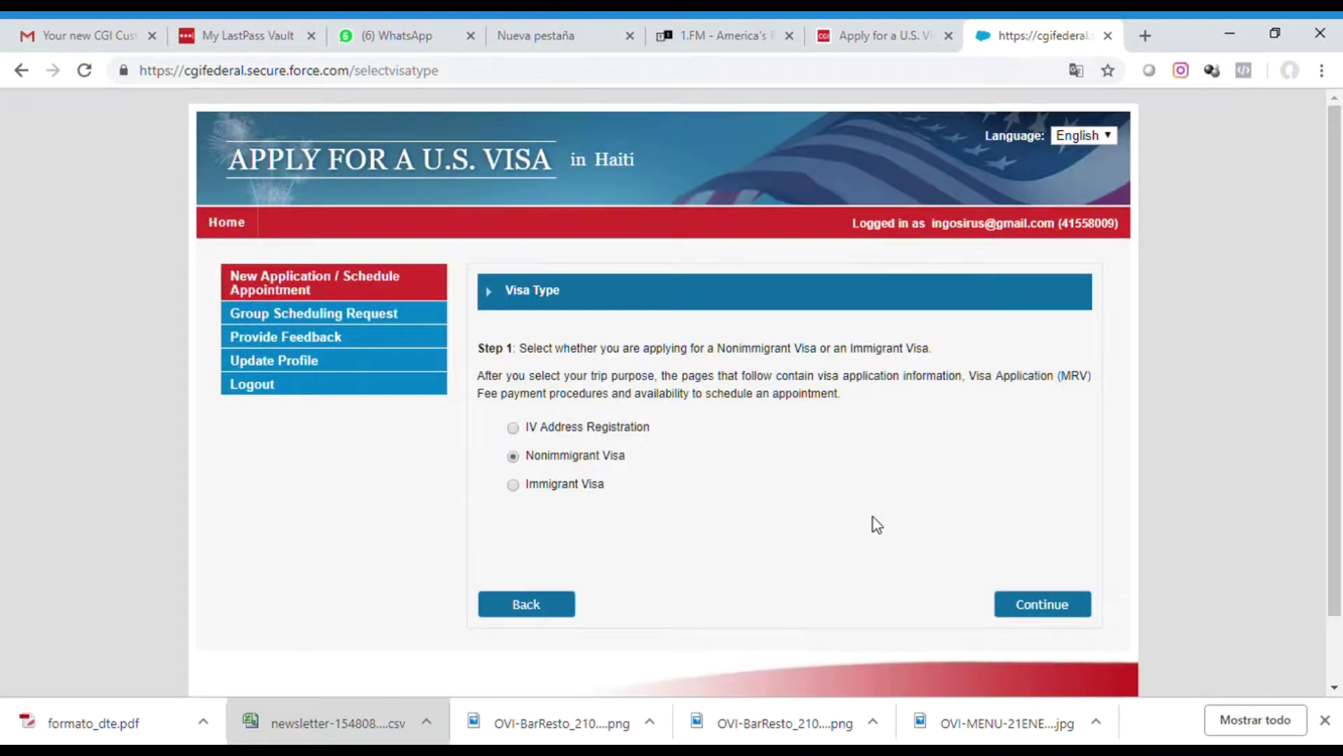
left_click(1046, 608)
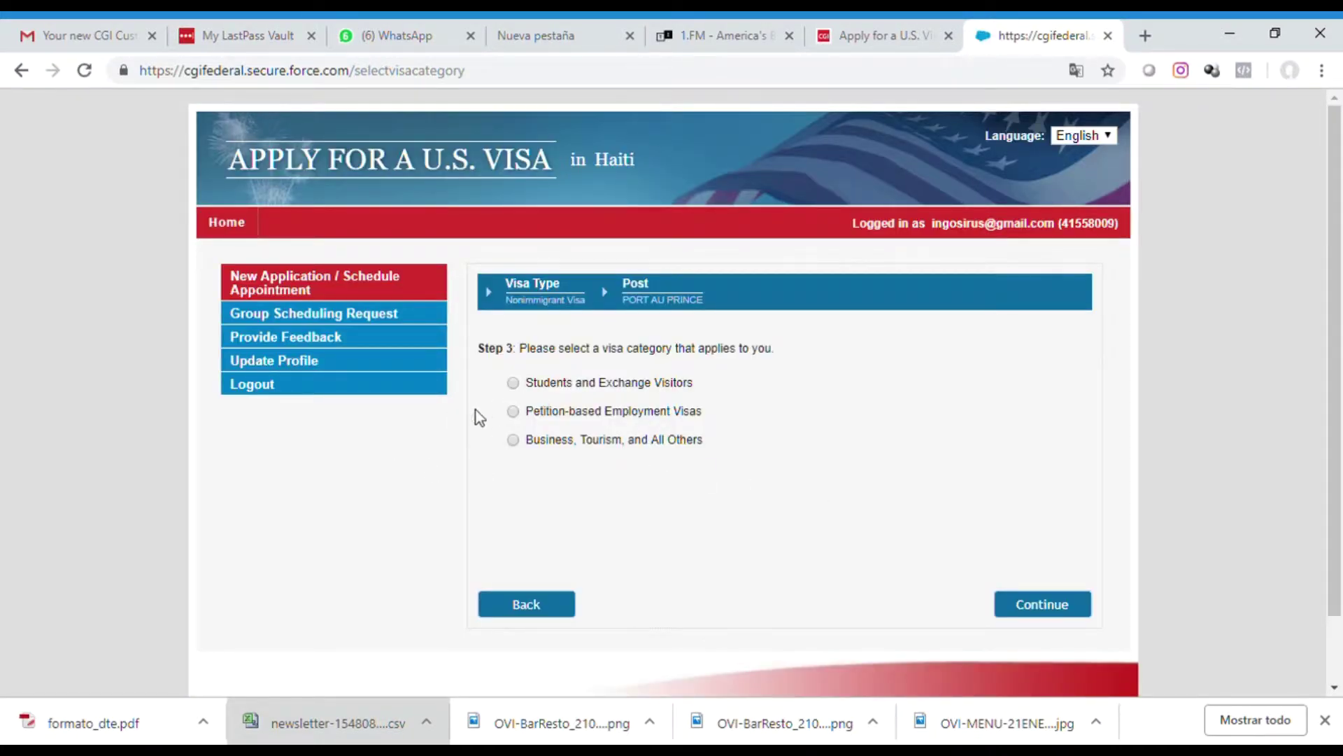
left_click(513, 440)
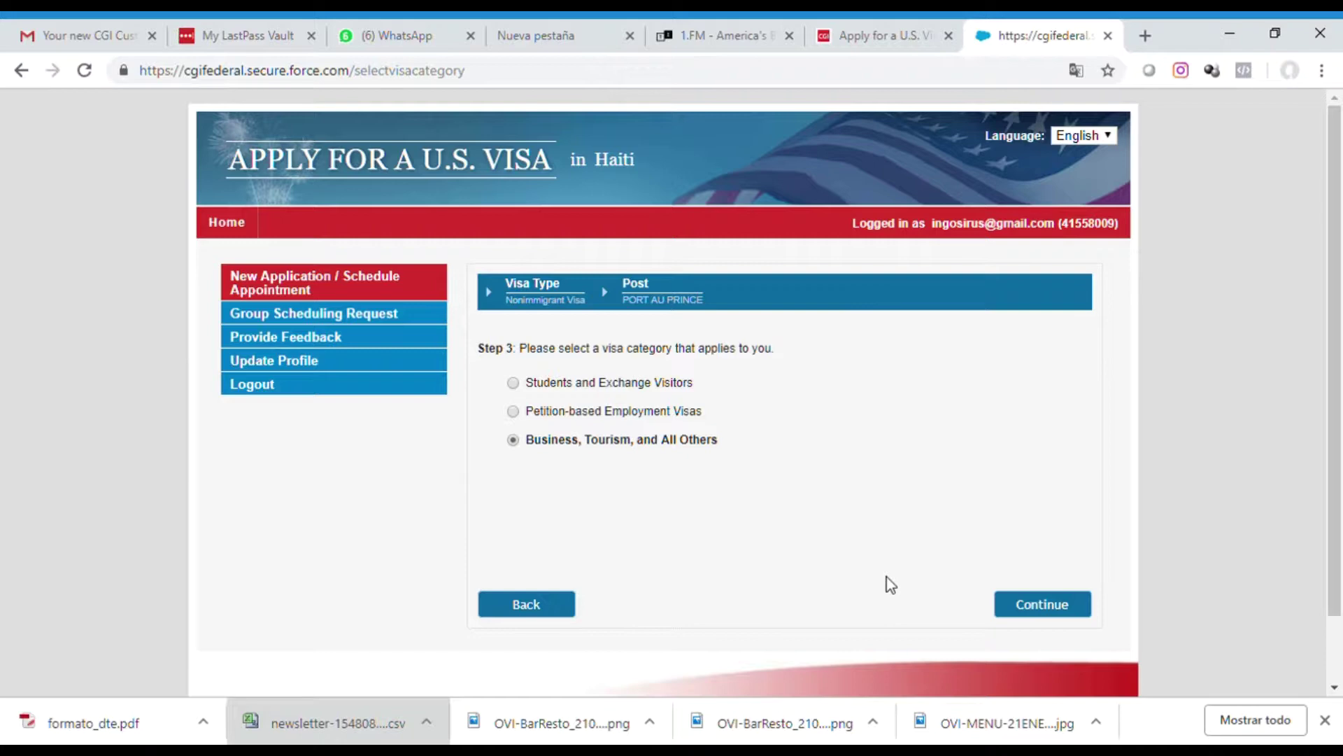
left_click(1055, 612)
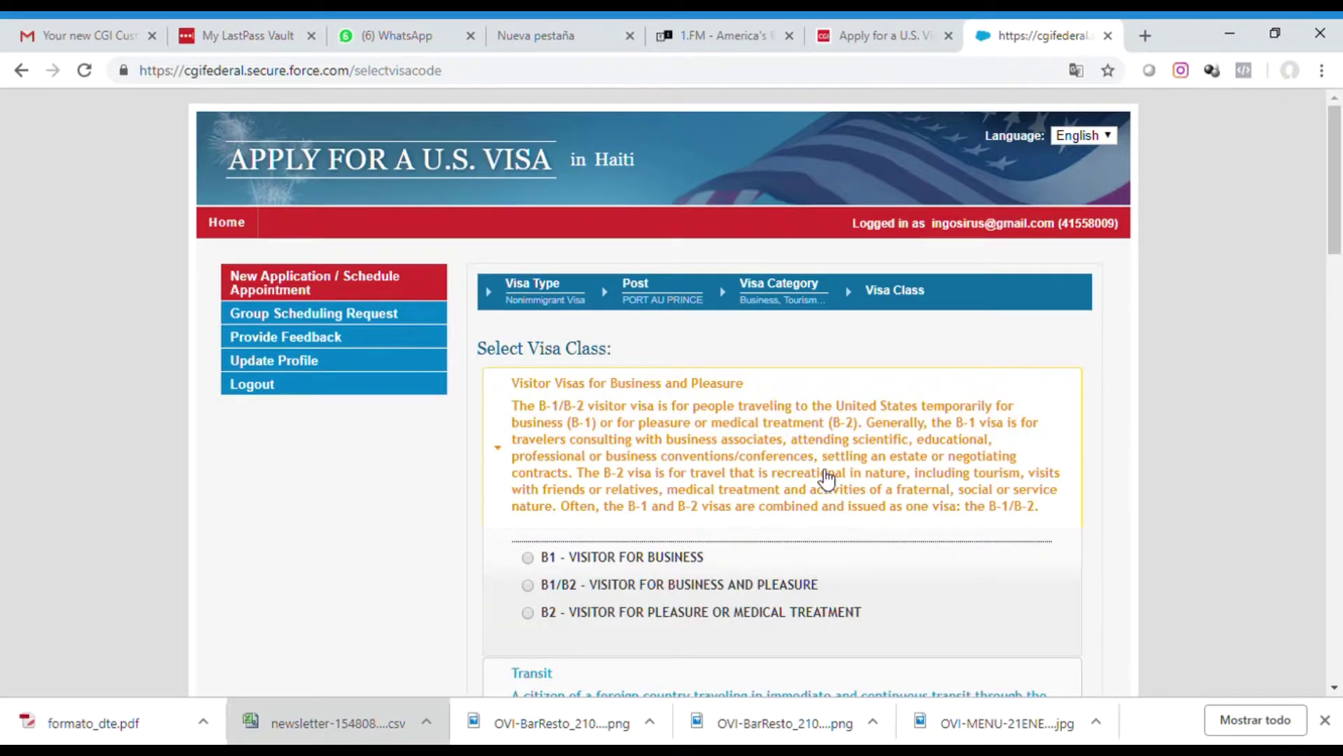
Select the visa class B1/B2 - Visitor for Business and Pleasure and continue to the personal data form.
left_click_drag(1338, 215, 1337, 257)
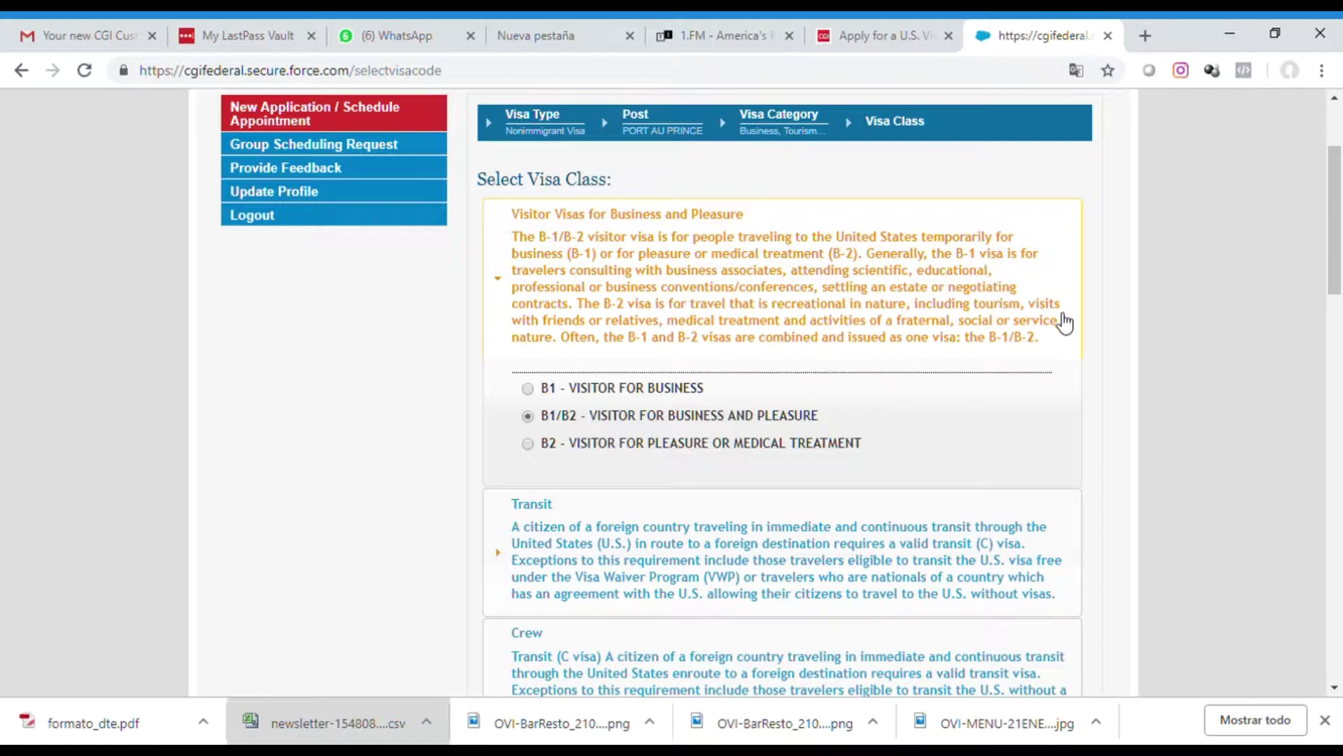
left_click_drag(1338, 248, 1340, 282)
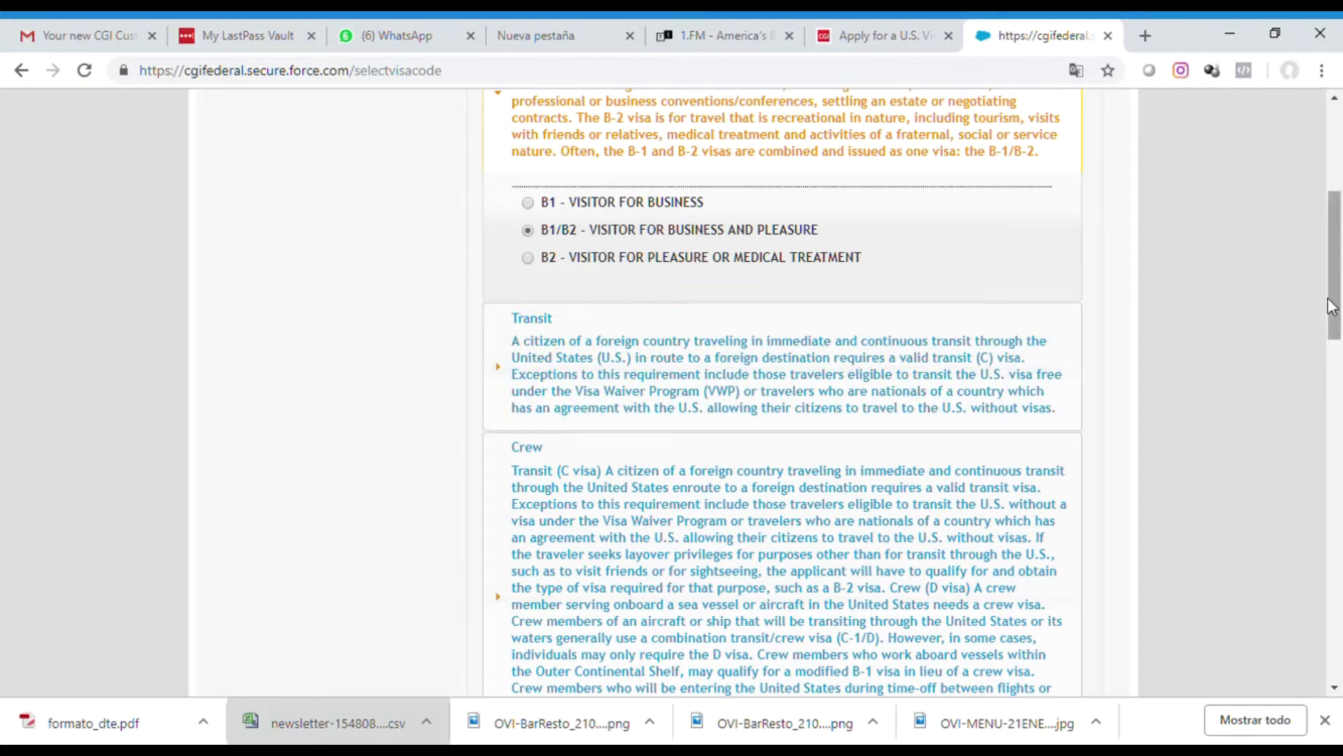
scroll(1341, 353, "down", 2)
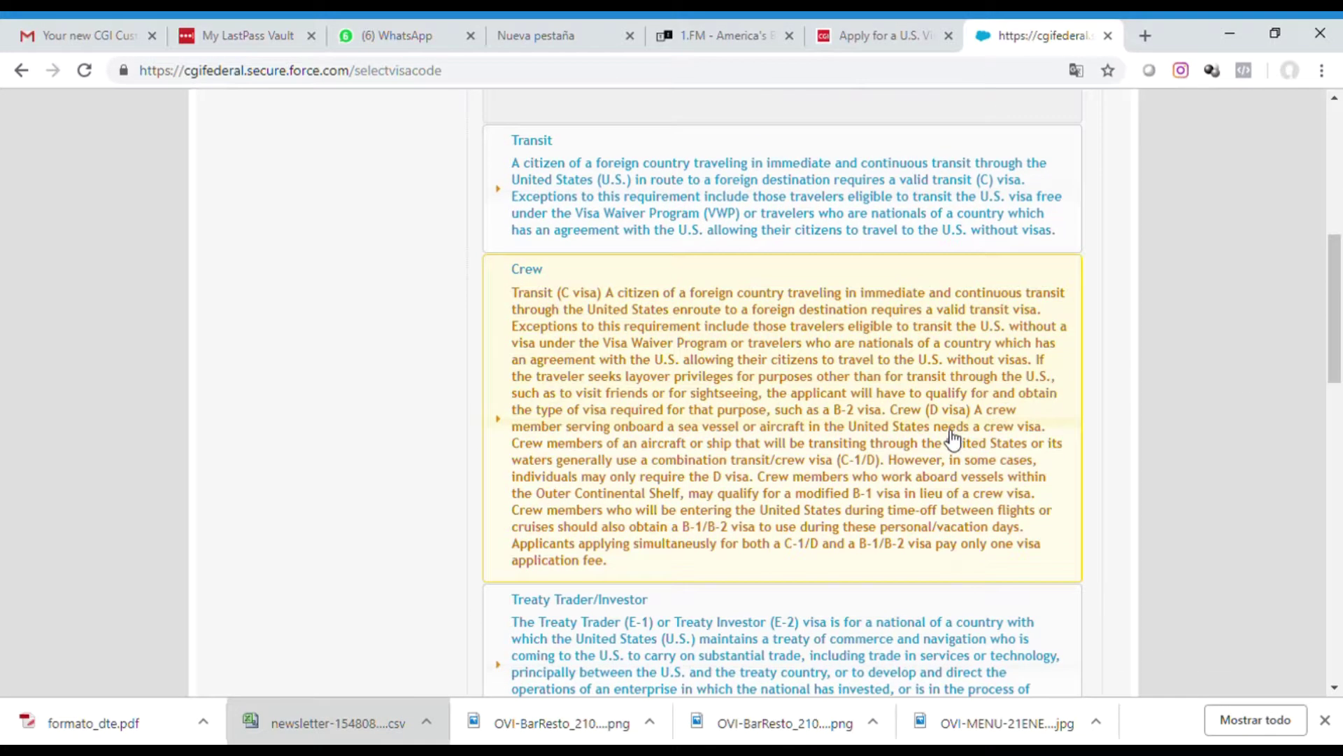
left_click_drag(1337, 339, 1339, 215)
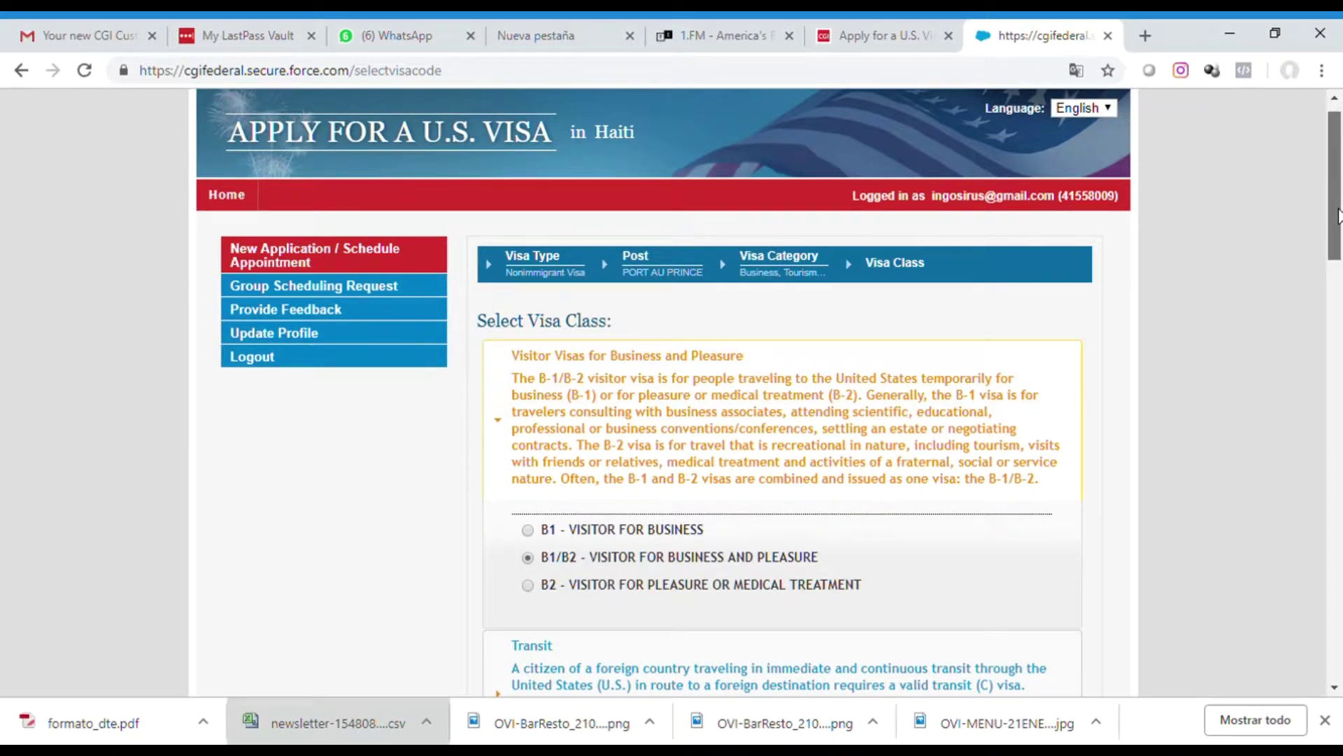
left_click_drag(1338, 215, 1338, 232)
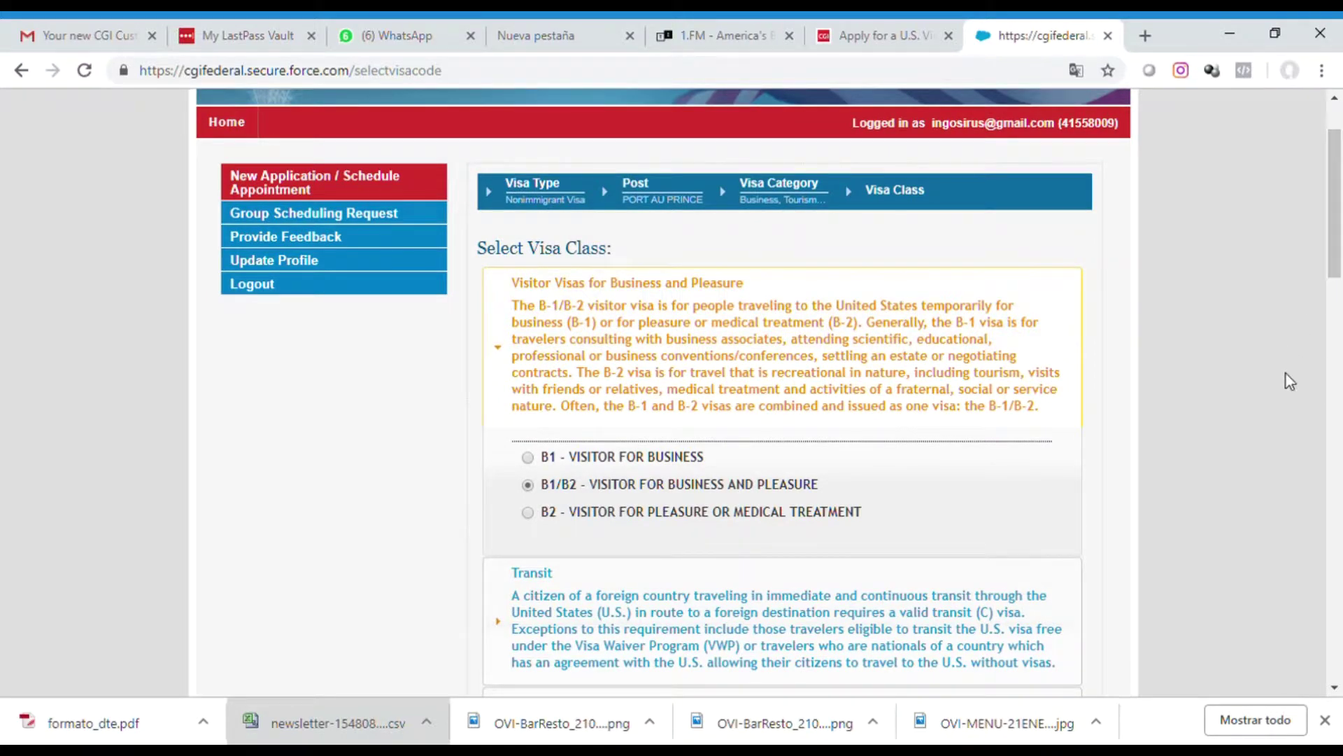
left_click_drag(1338, 252, 1340, 633)
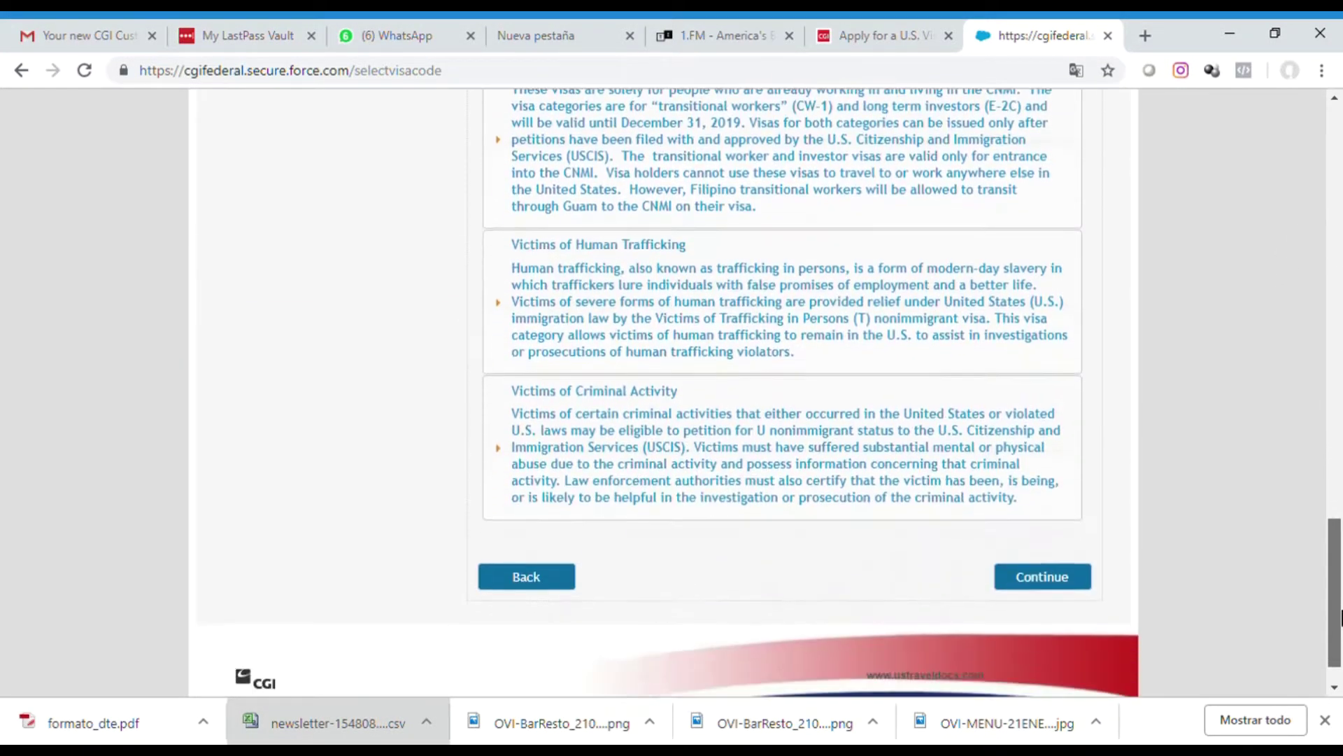
left_click(1034, 531)
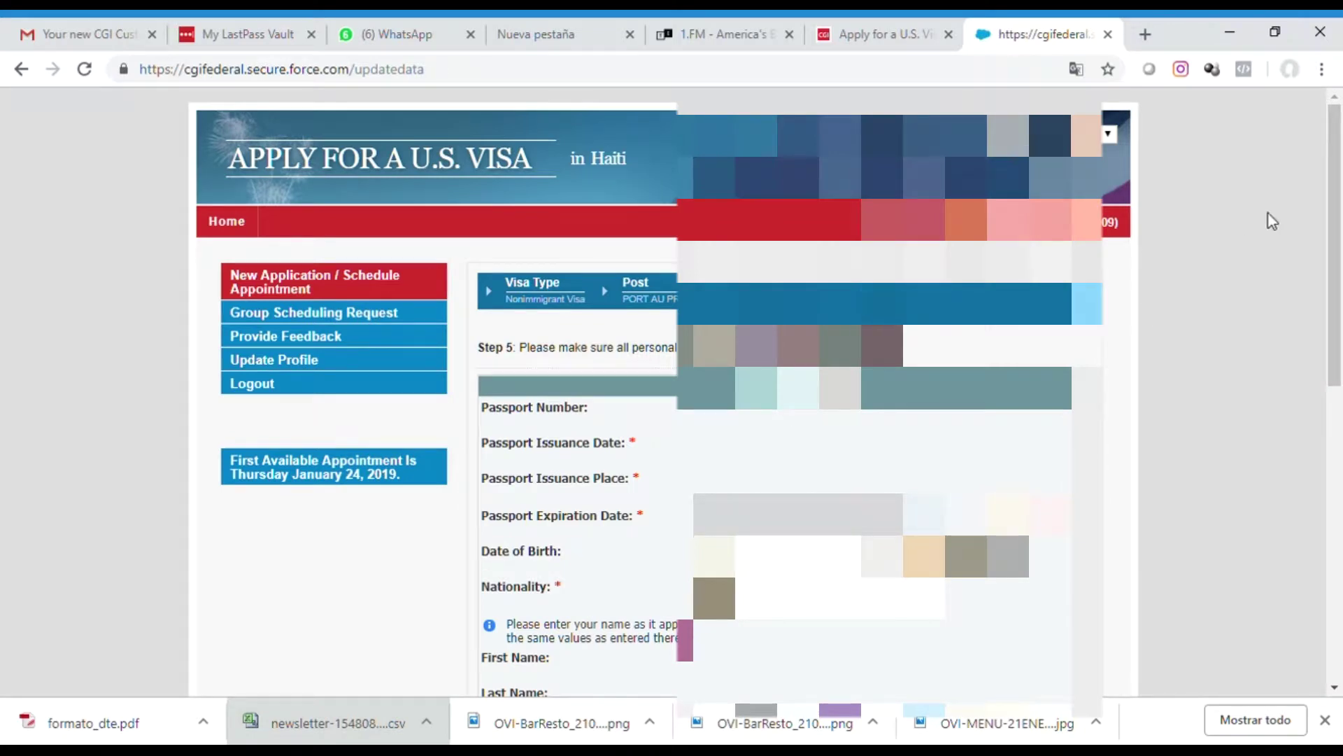
Review the applicant's passport, personal, DS-160 confirmation number, contact and address fields in the Step 5 form.
left_click_drag(1335, 198, 1341, 228)
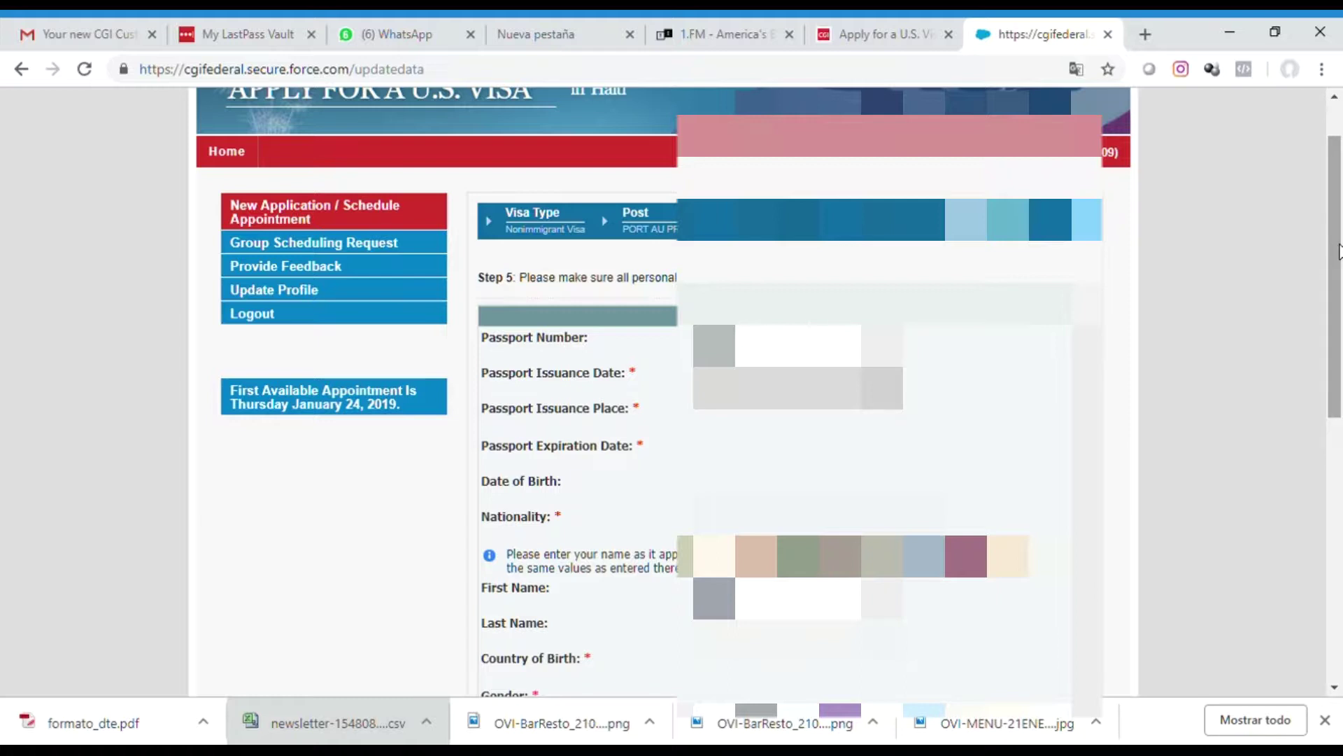
scroll(1338, 252, "down", 1)
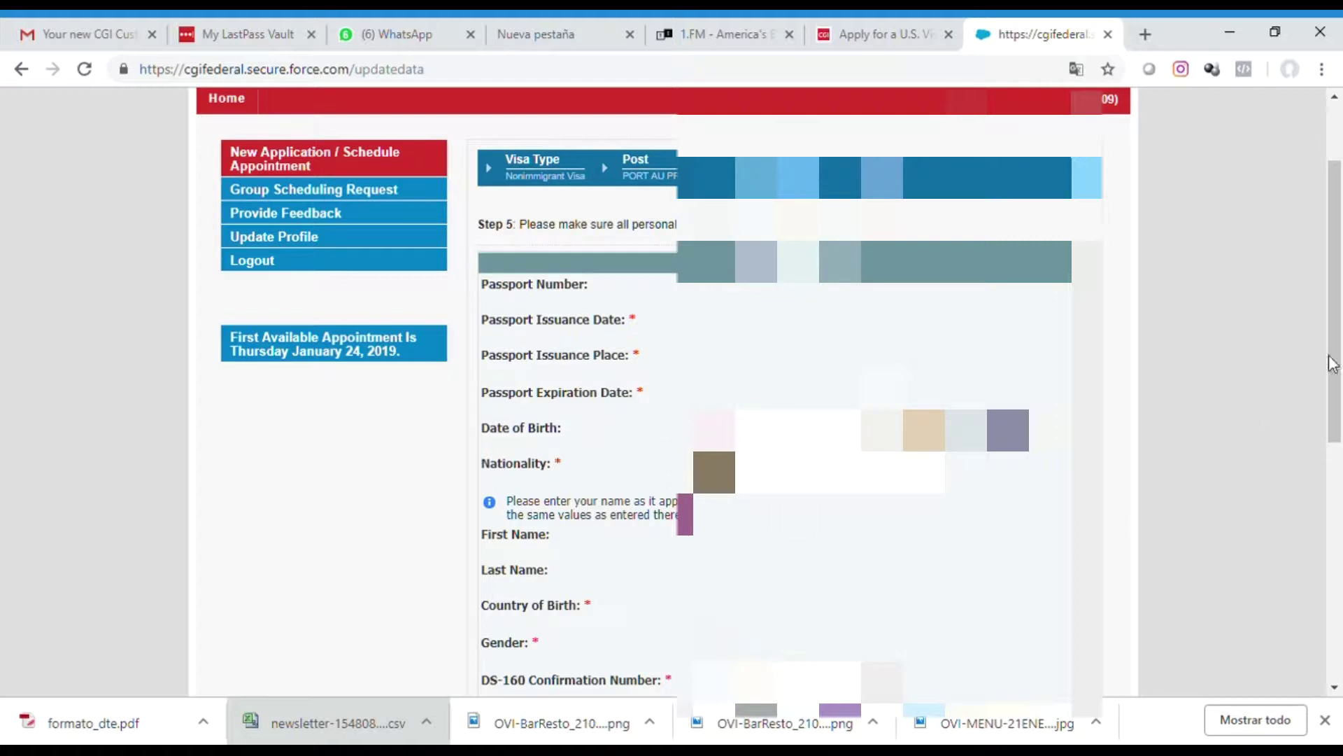
left_click_drag(1338, 343, 1340, 442)
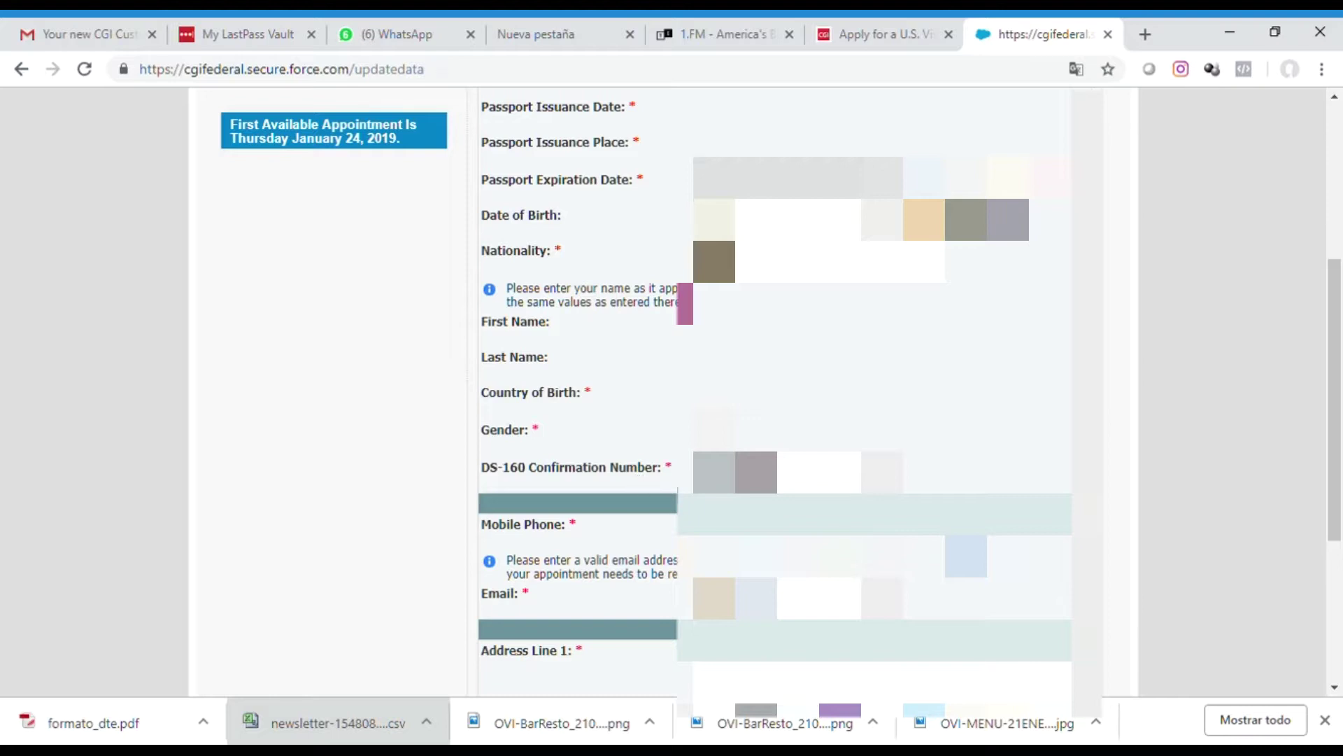
double_click(675, 474)
left_click_drag(1337, 394, 1338, 430)
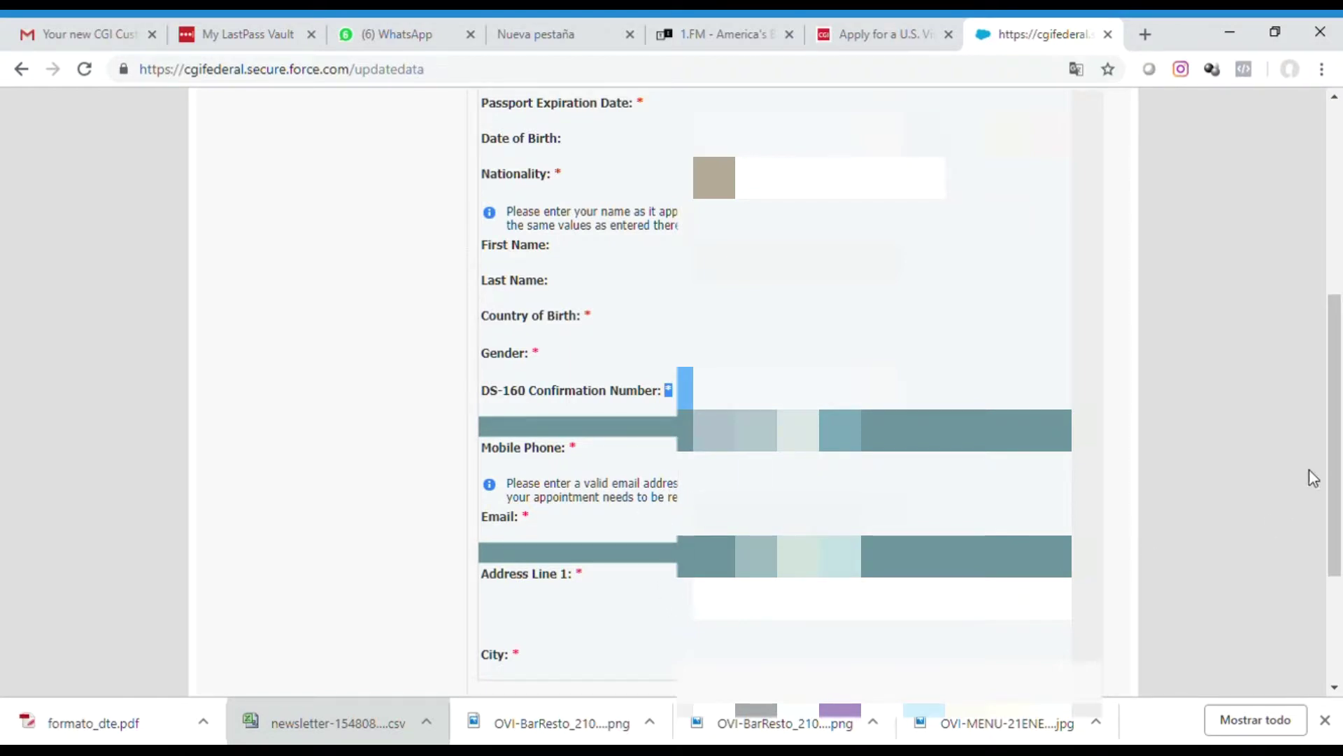
left_click_drag(1335, 475, 1338, 301)
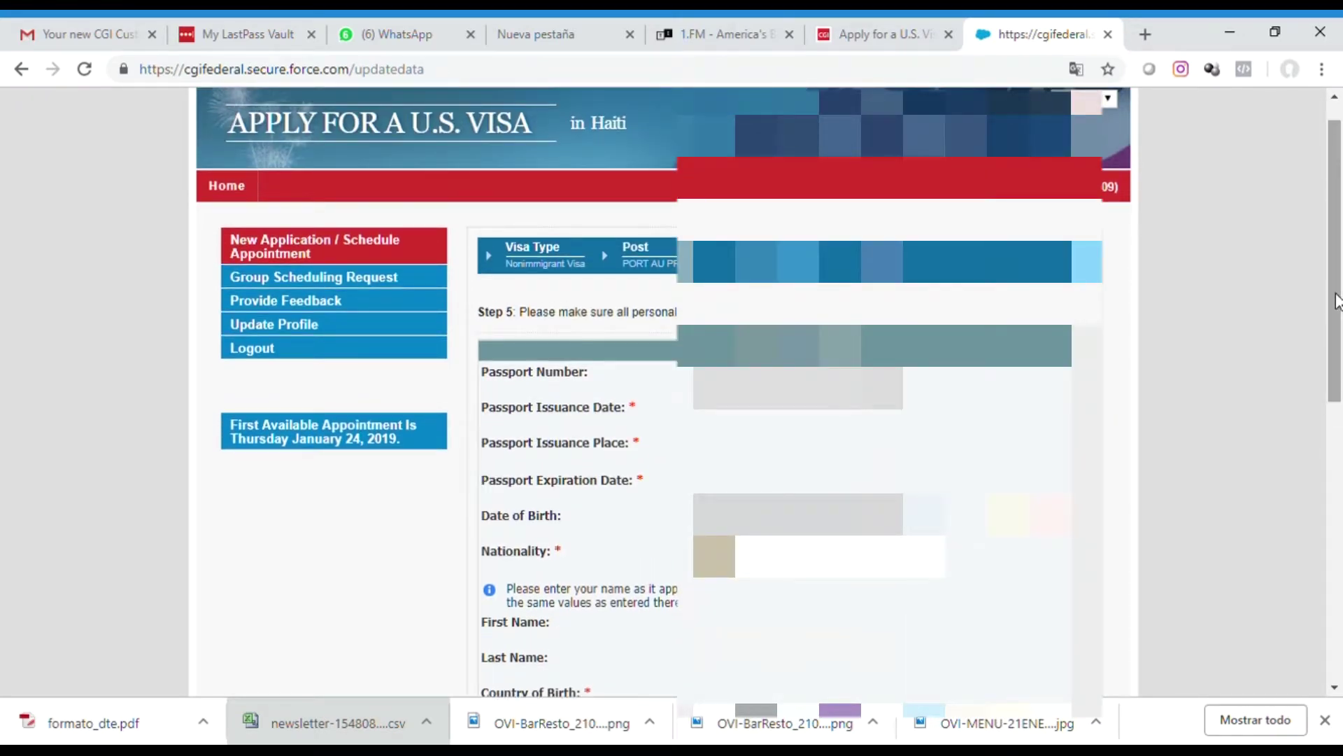
left_click_drag(1338, 301, 1340, 579)
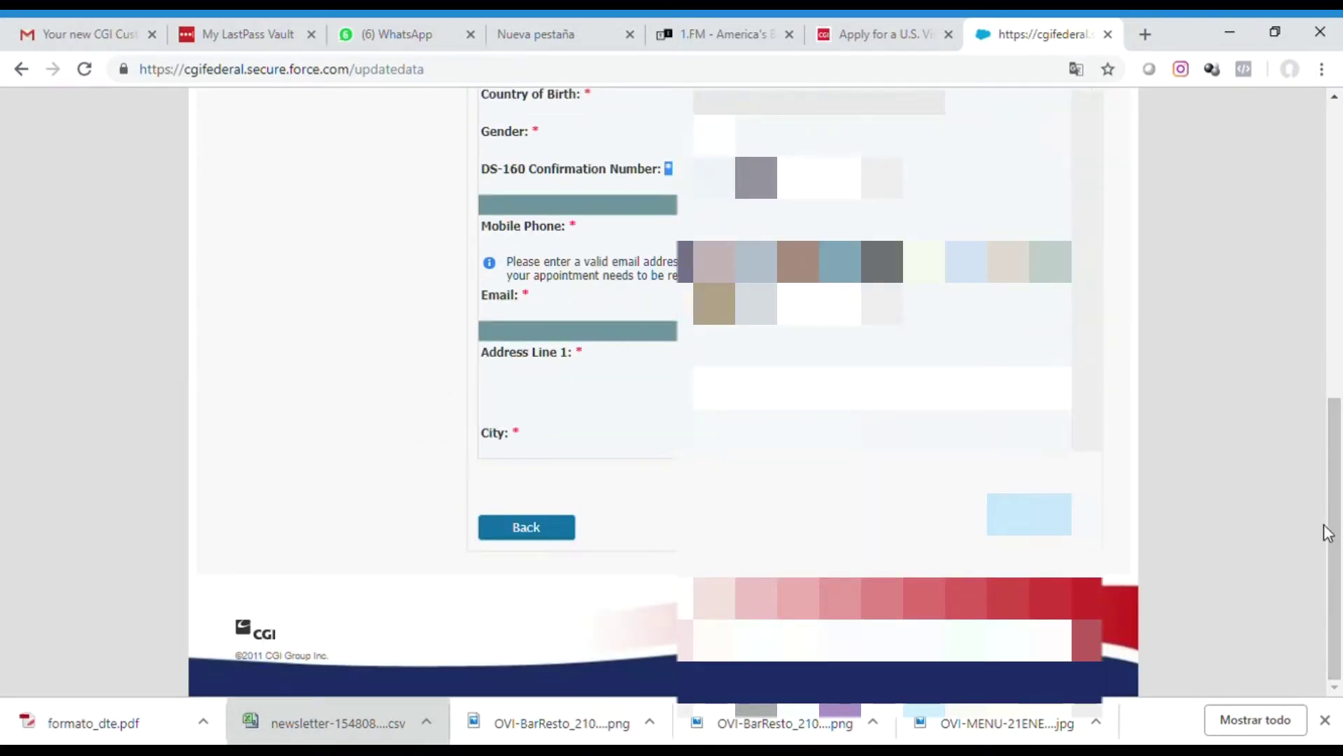
left_click_drag(1338, 533, 1340, 410)
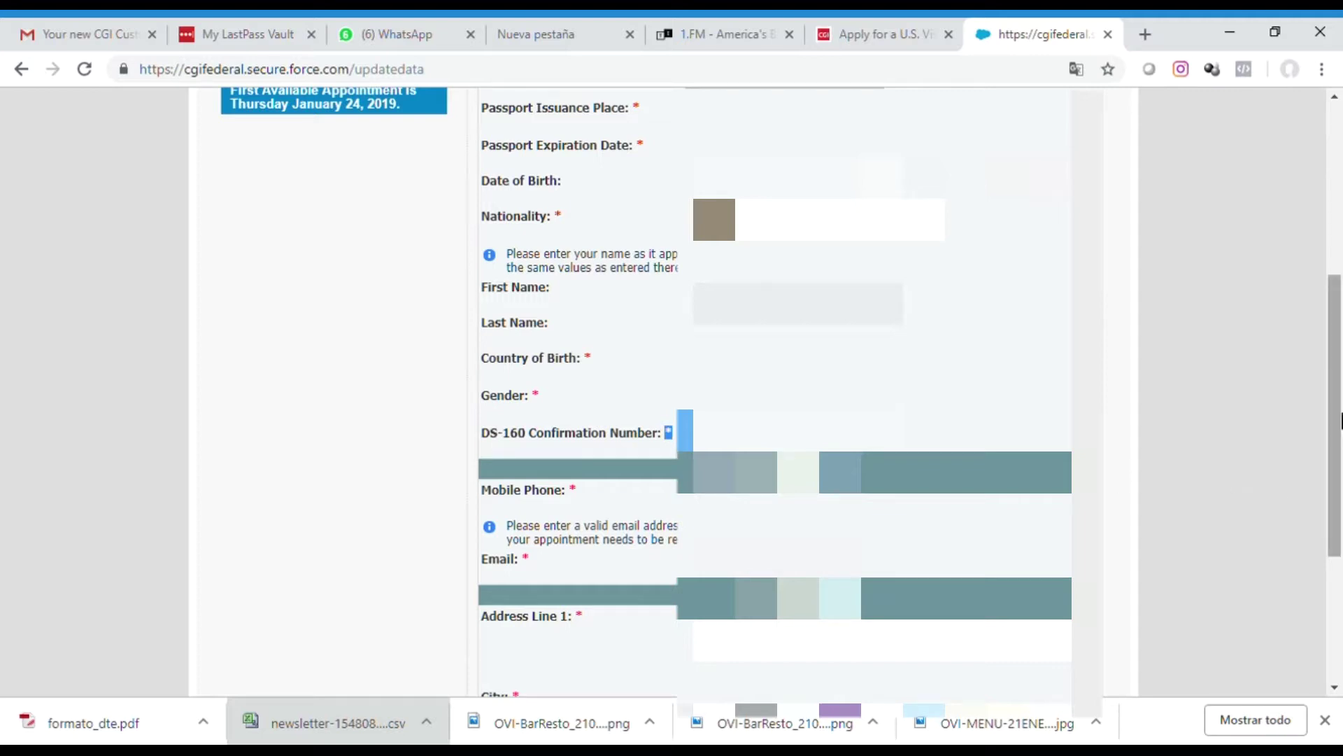
left_click_drag(1340, 416, 1341, 509)
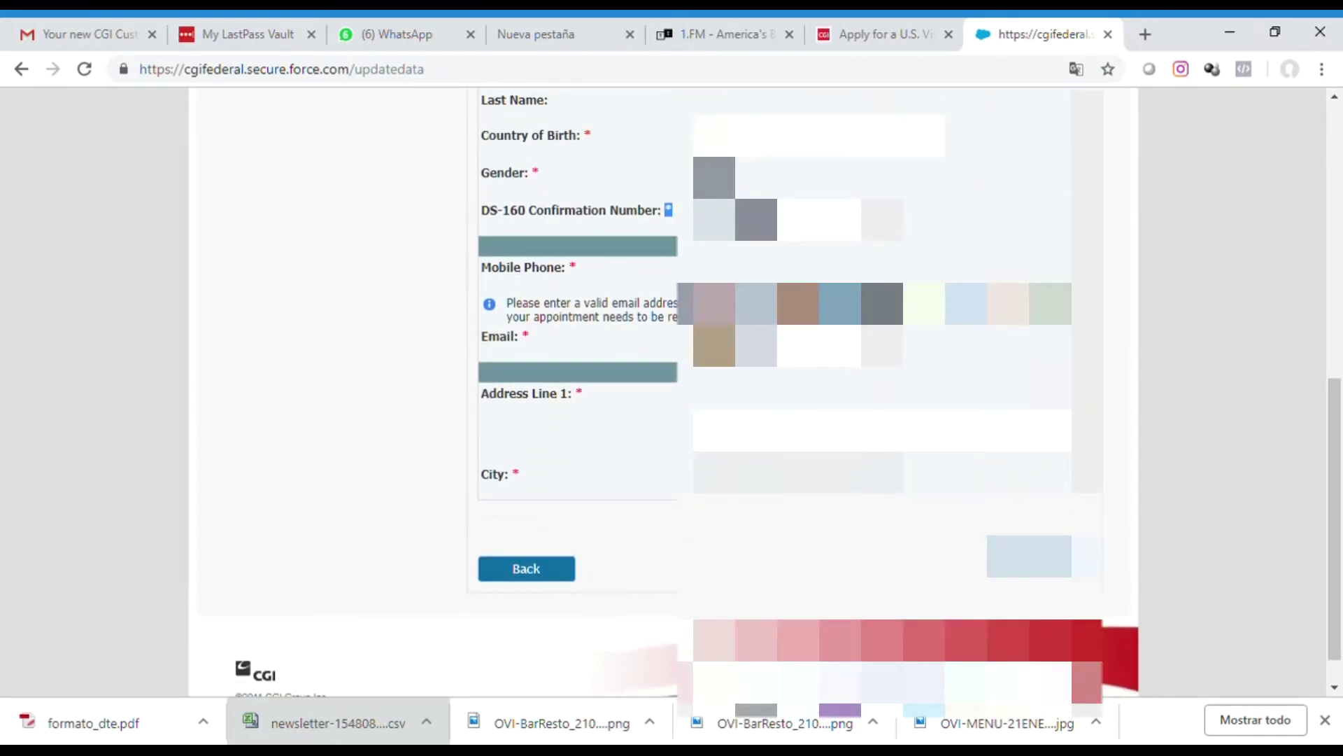
Submit the personal data form, resubmitting it if the connection drops, and continue past the Dependents step without adding anyone.
left_click(1028, 556)
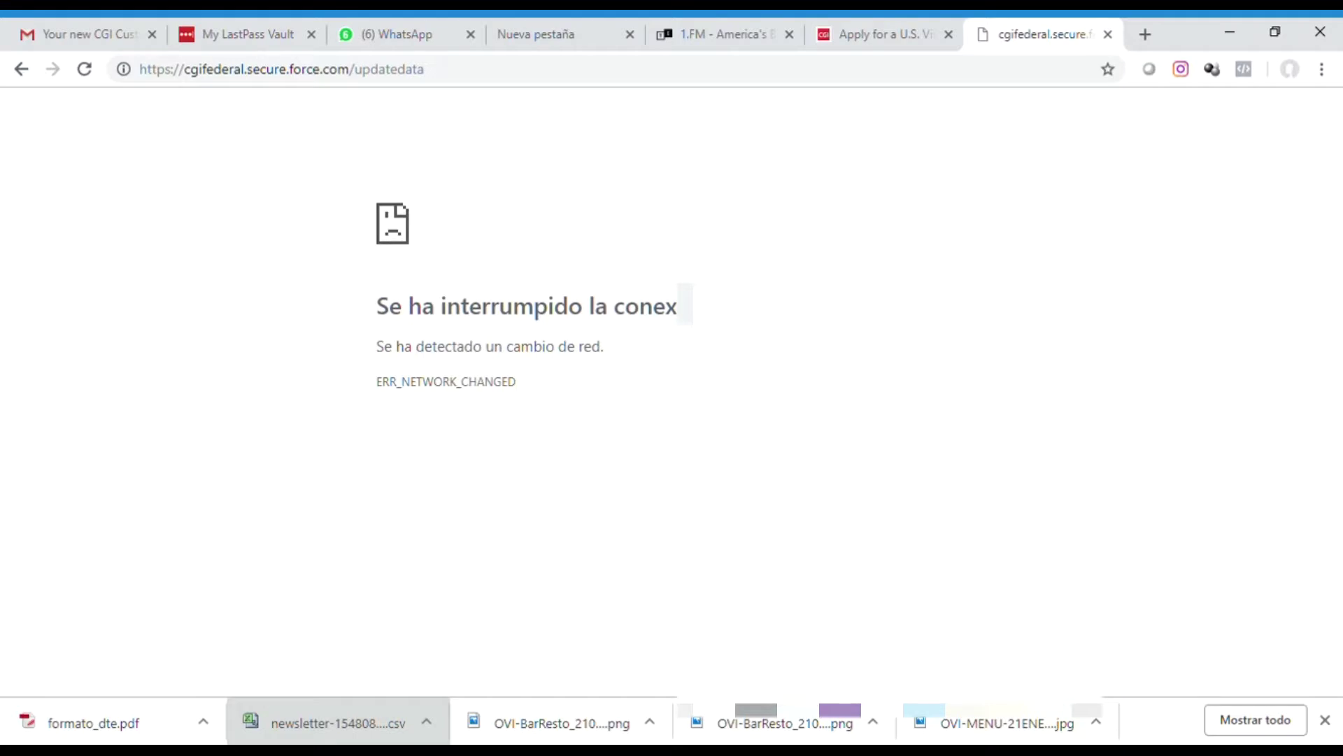
left_click(22, 73)
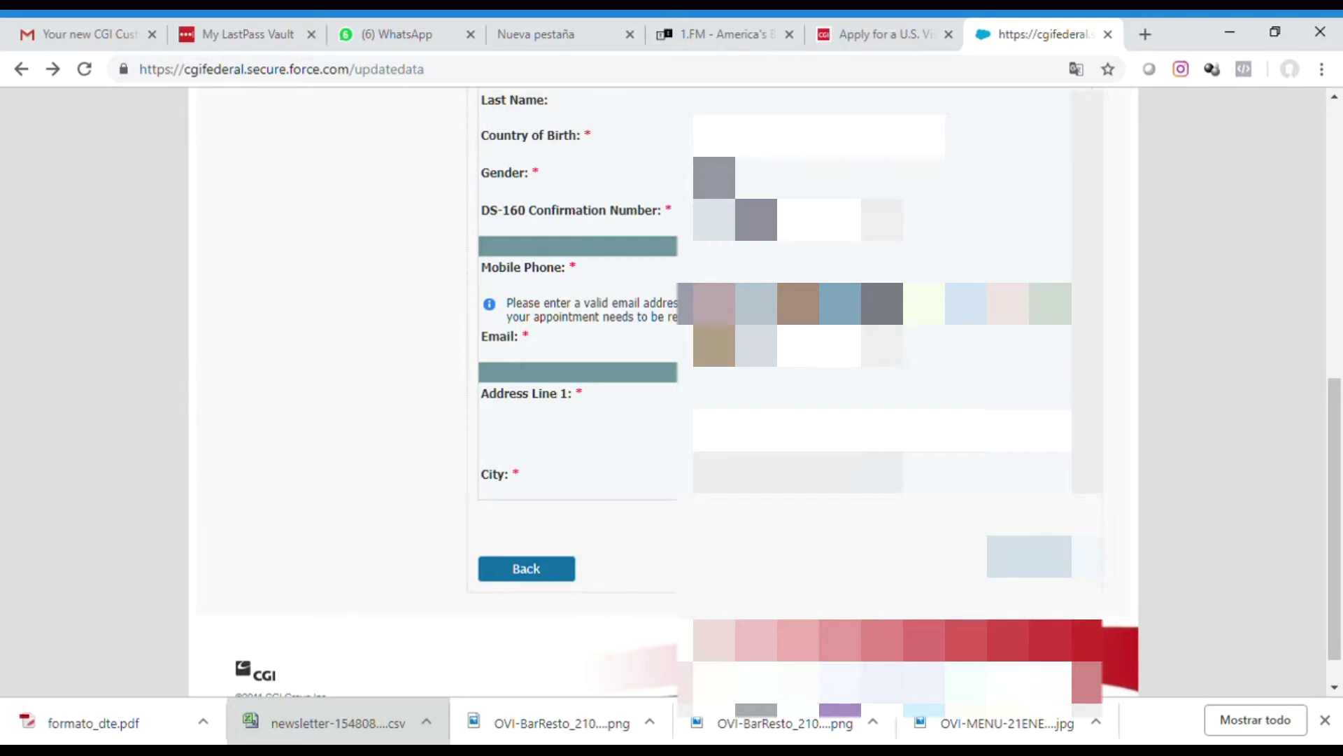
left_click(1030, 557)
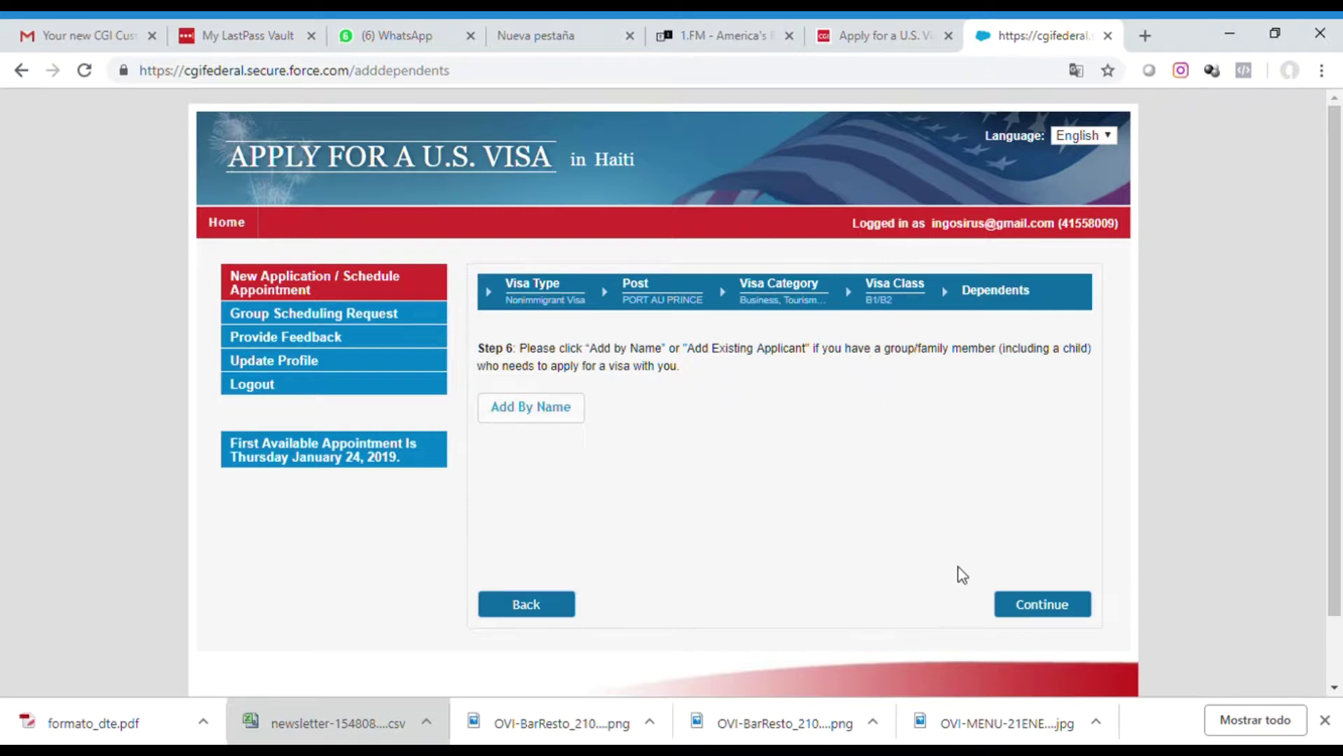
left_click(1030, 606)
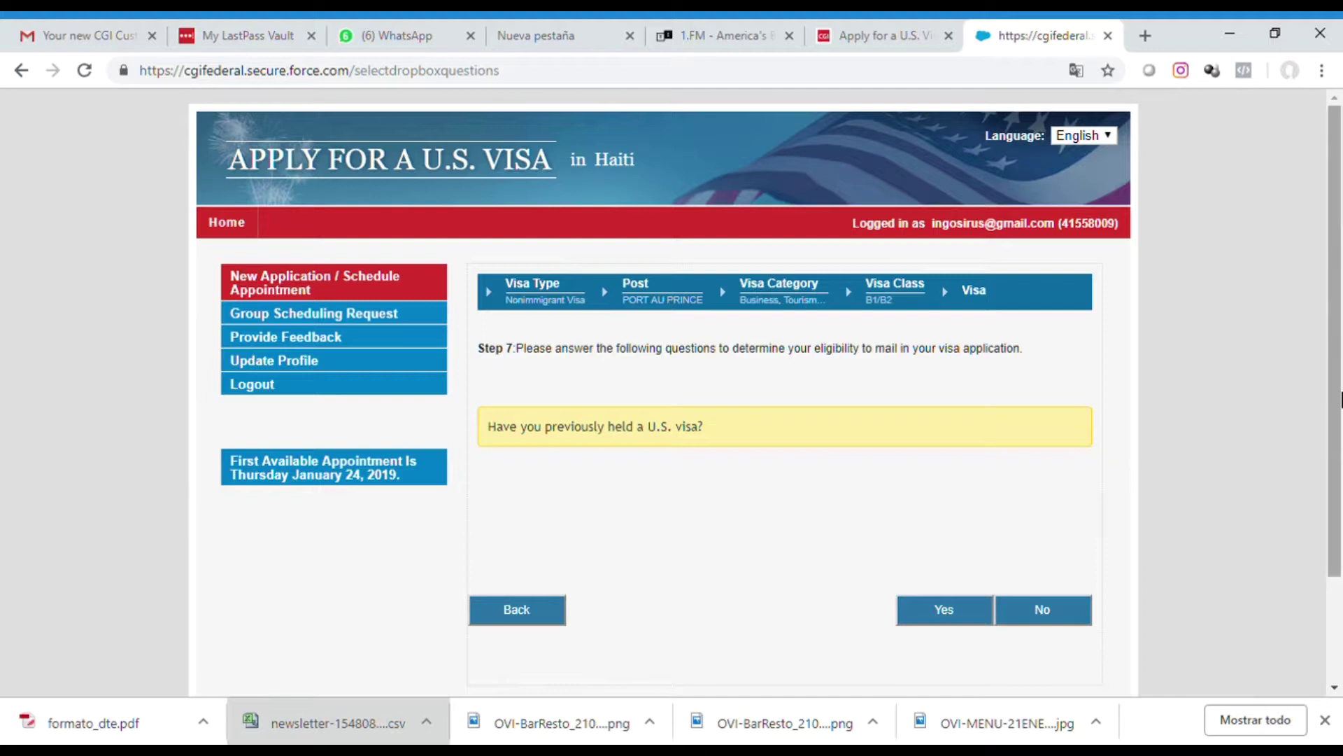
Answer No to having previously held a U.S. visa and choose Port-au-Prince as the city for document pickup.
left_click_drag(1337, 383, 1337, 439)
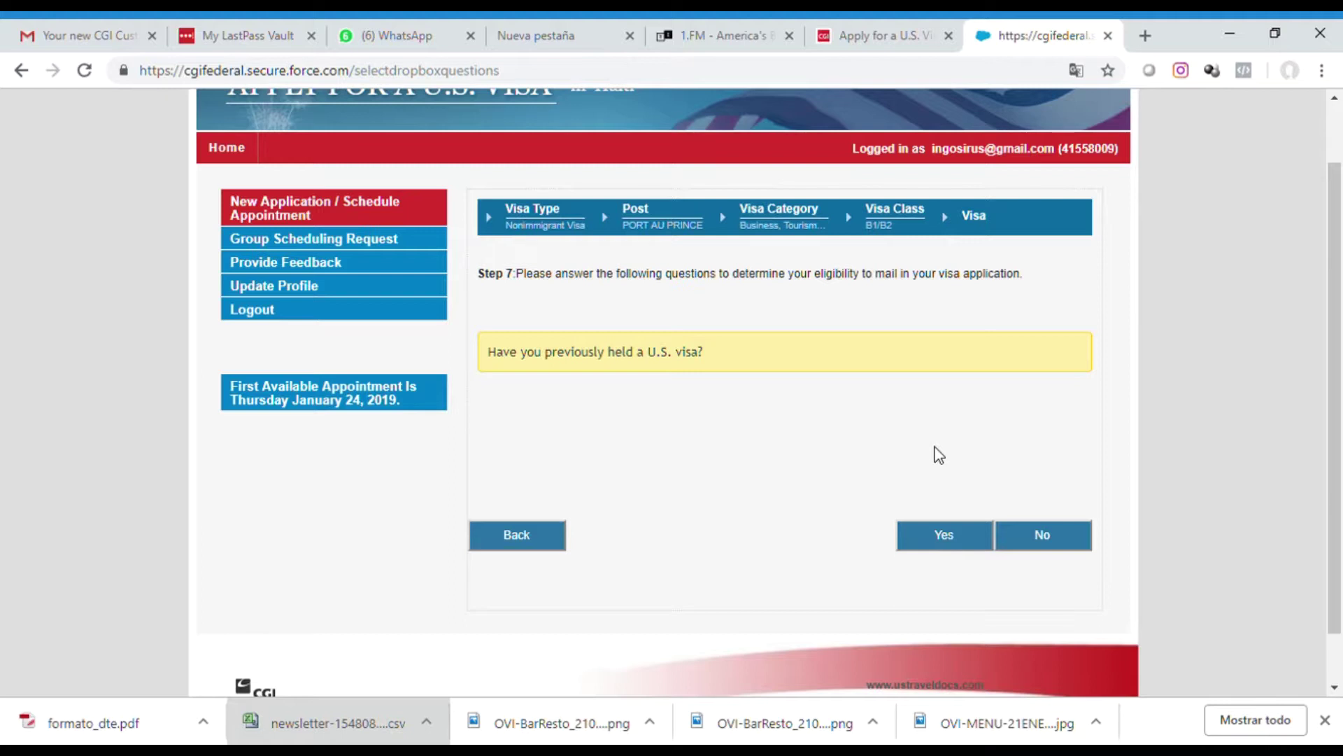
left_click(1032, 533)
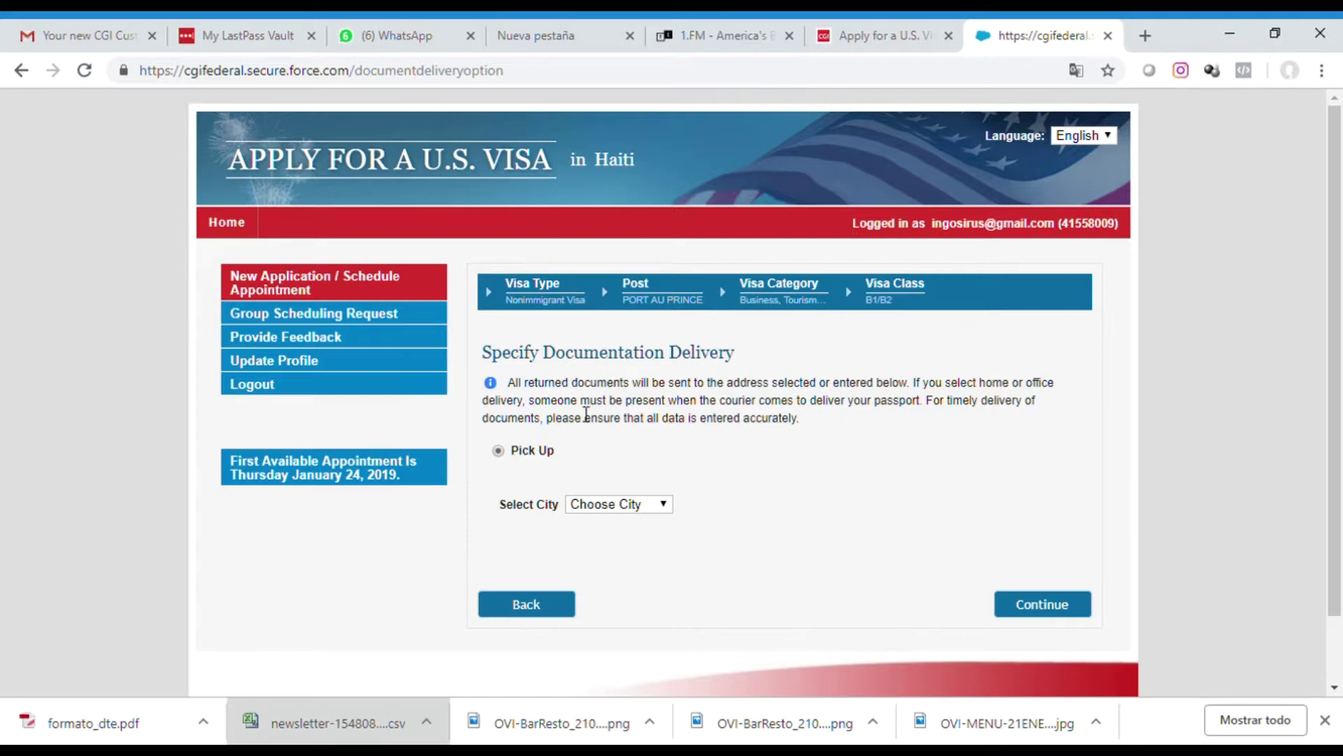
left_click(629, 505)
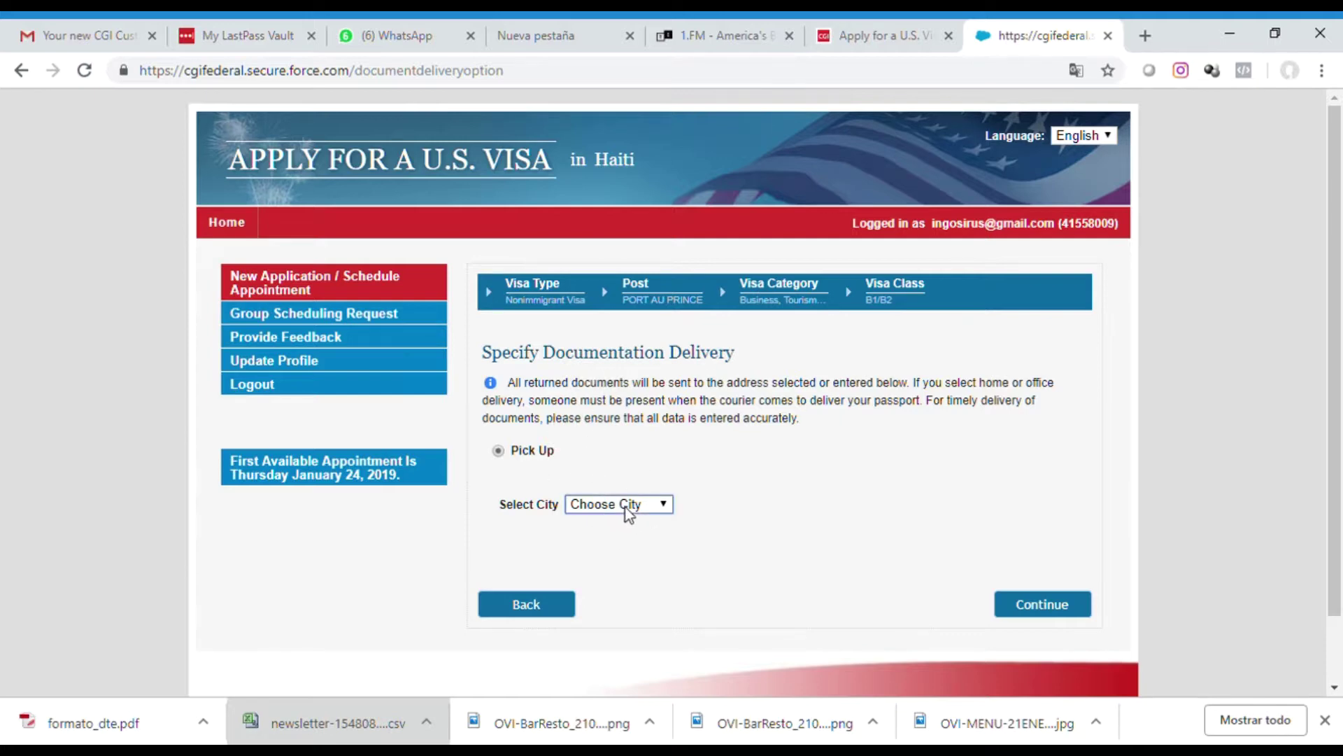
left_click(646, 559)
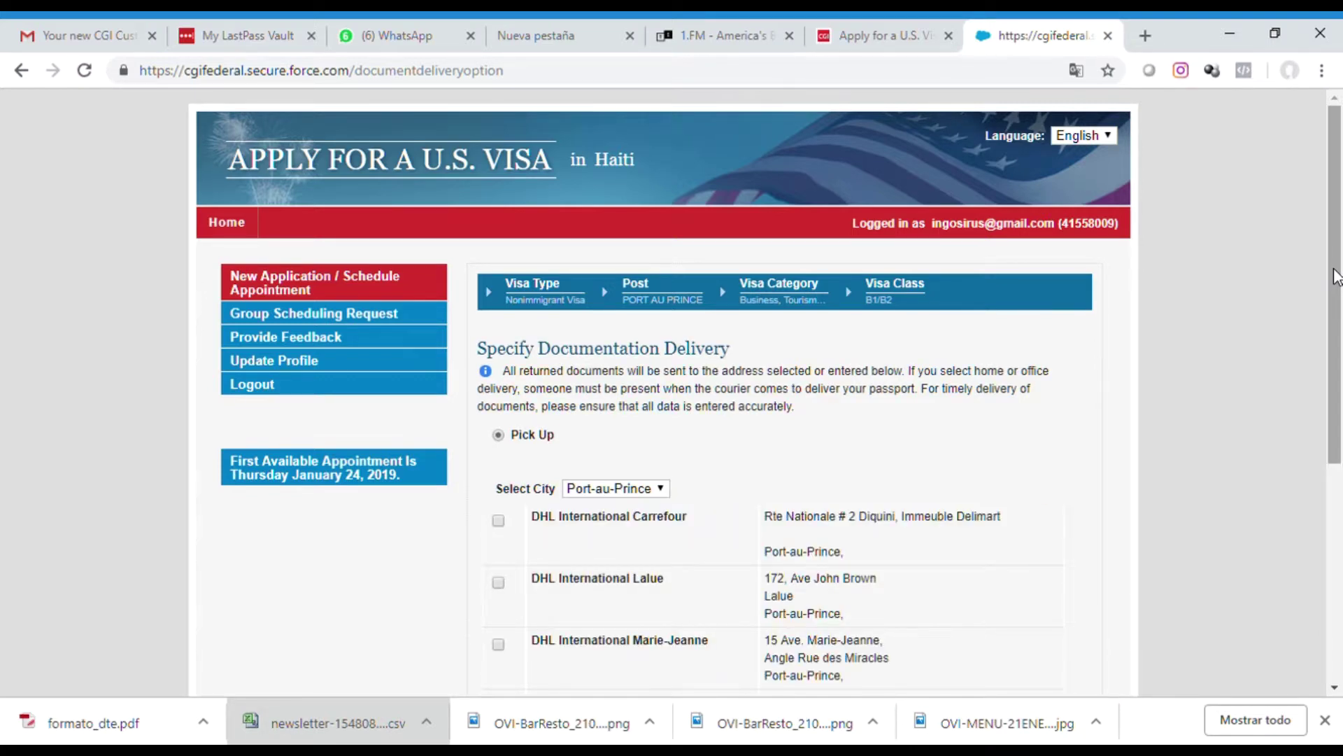
Select DHL International PAP as the pickup location for the returned documents and continue to the payment step.
scroll(1335, 280, "down", 3)
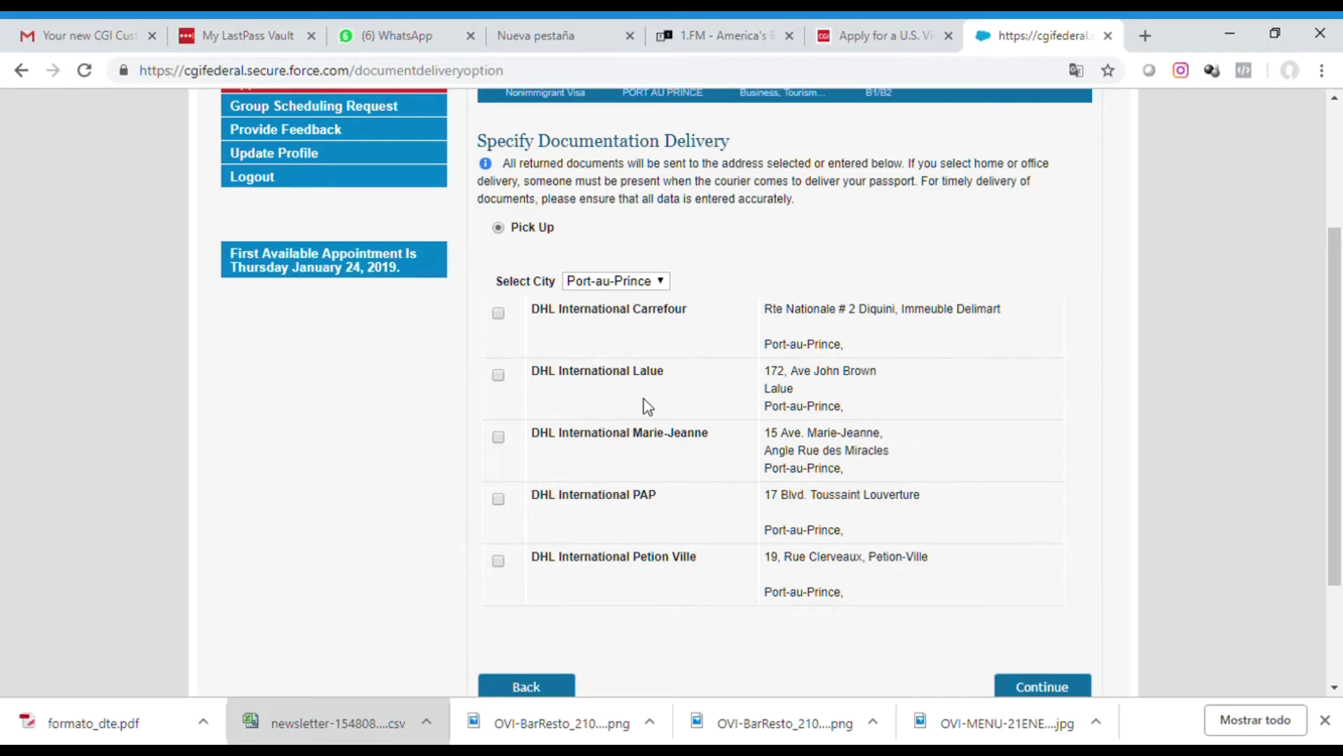
left_click(498, 499)
scroll(1338, 408, "down", 2)
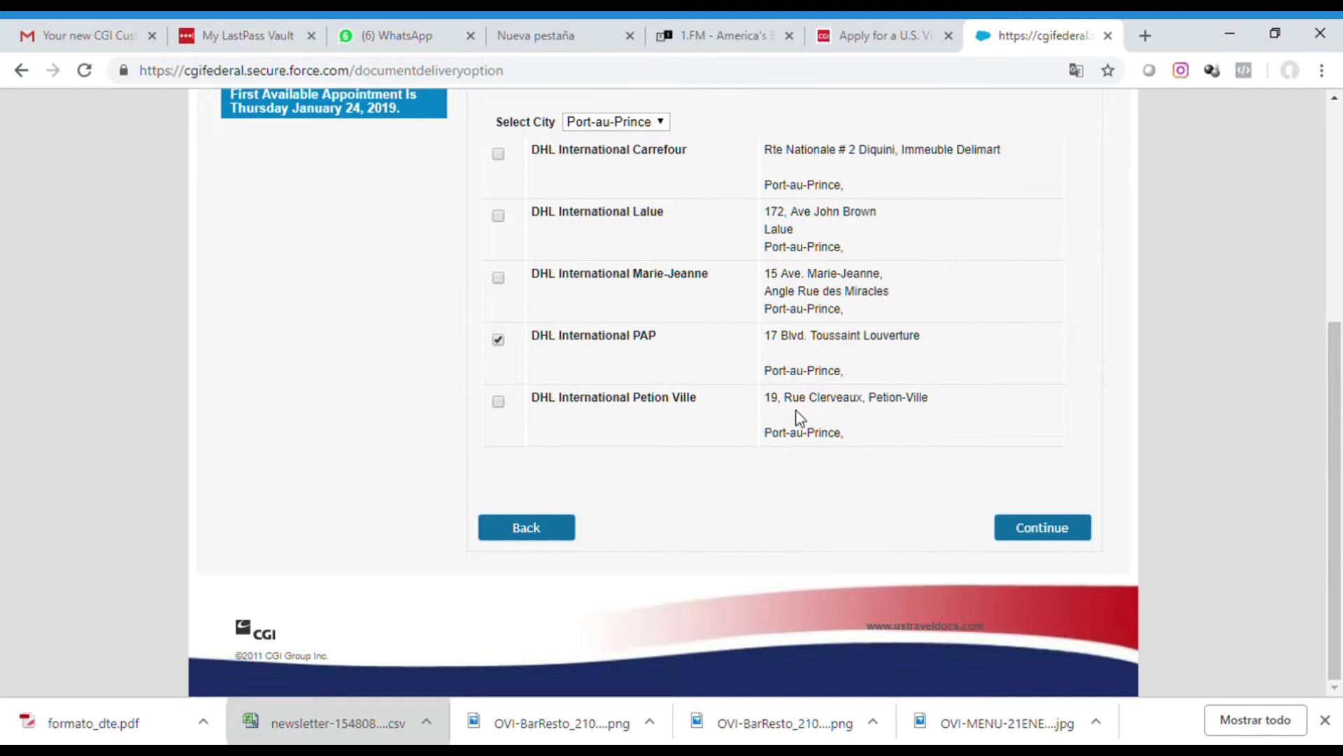
left_click(1029, 530)
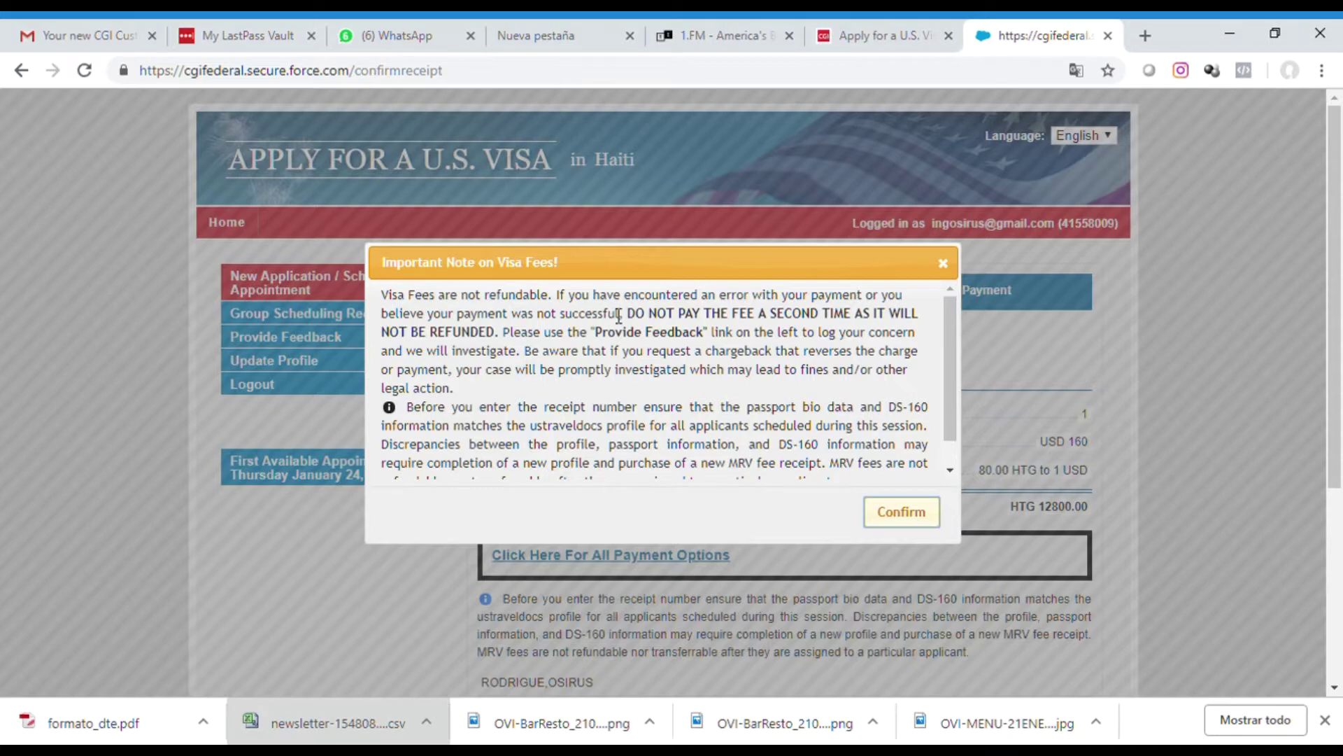
Read and dismiss the important note on visa fees, and open the deposit slip for the Cash Payment option.
left_click_drag(551, 300, 390, 298)
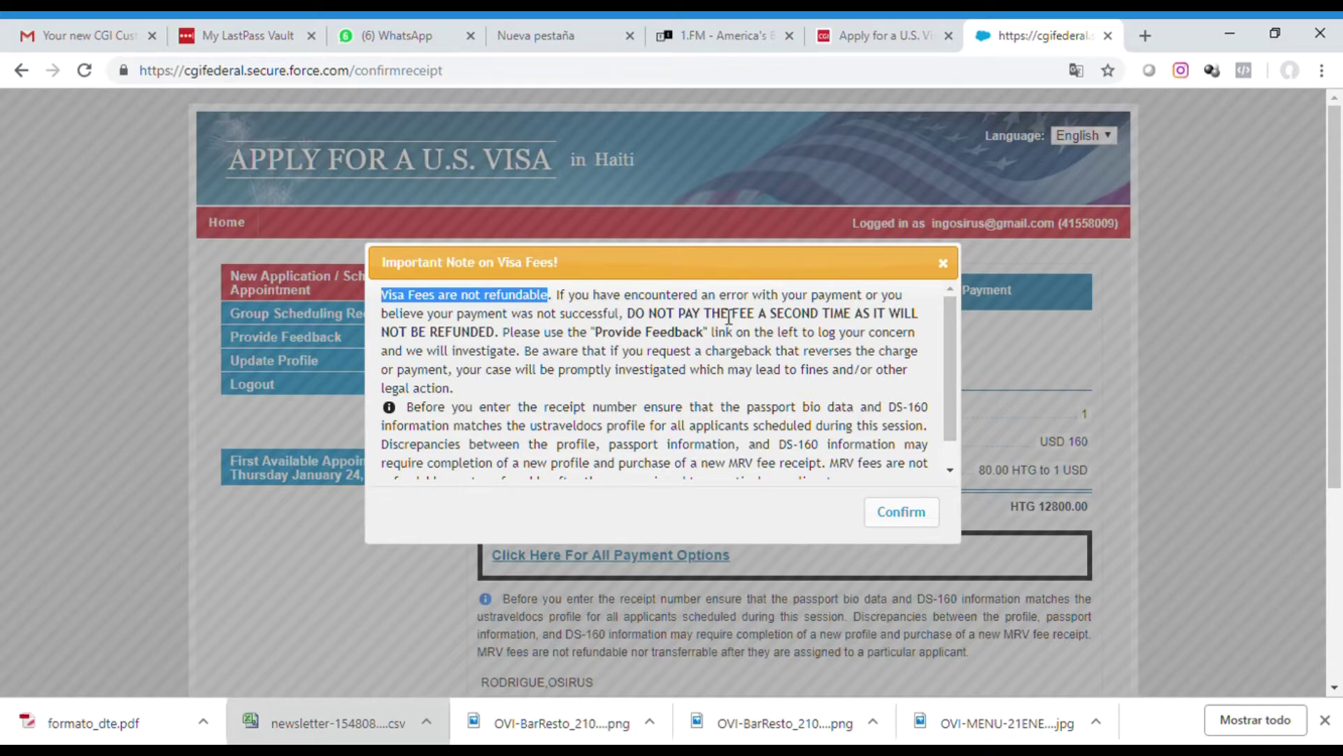
left_click(943, 264)
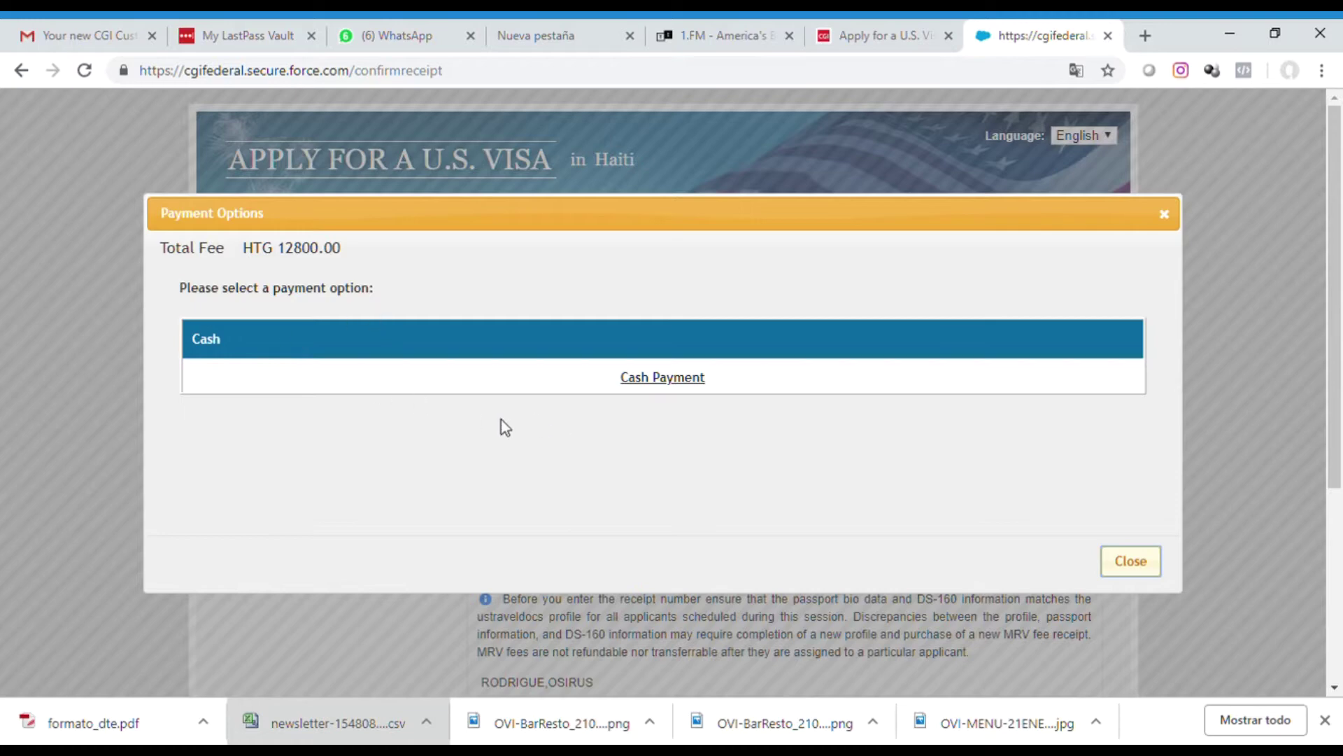
left_click(673, 382)
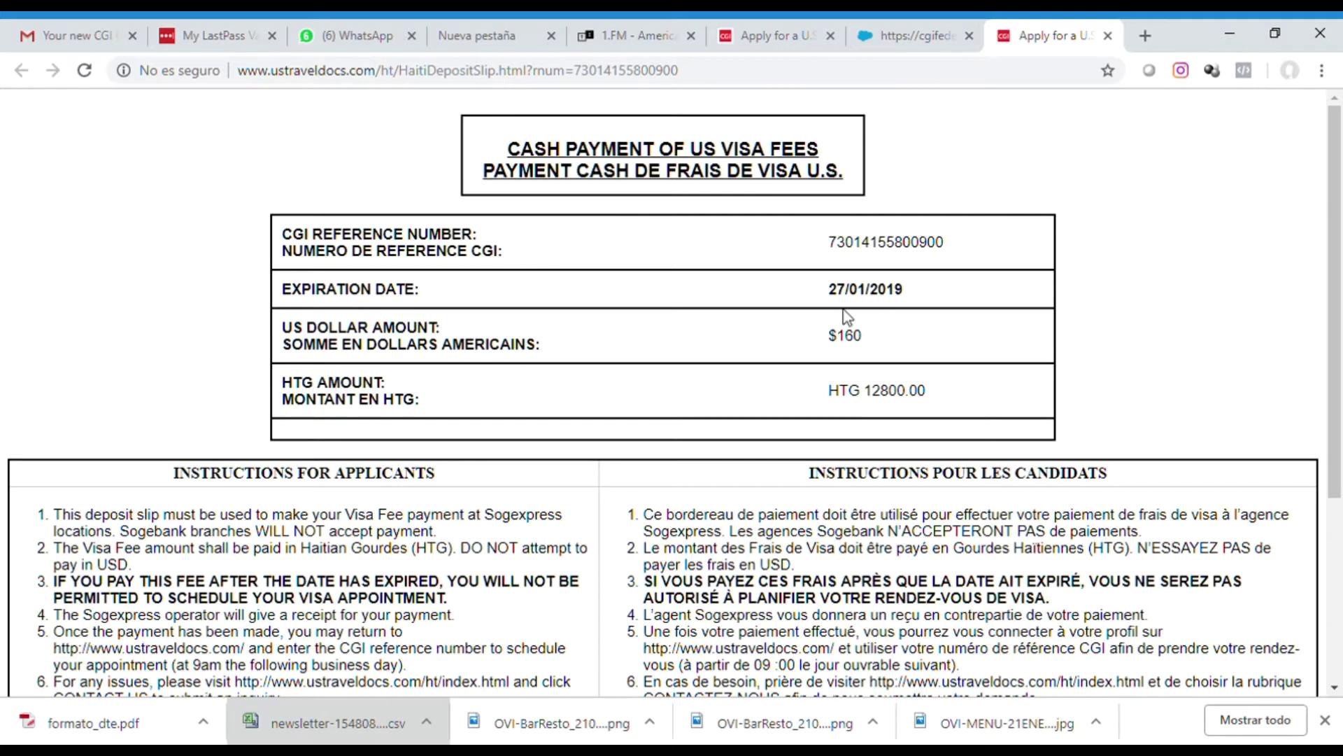
Examine the CGI reference number, expiration date, US dollar amount and HTG amount on the cash payment slip.
mouse_move(1338, 223)
left_mouse_down()
mouse_move(1338, 427)
mouse_move(1340, 220)
left_mouse_up()
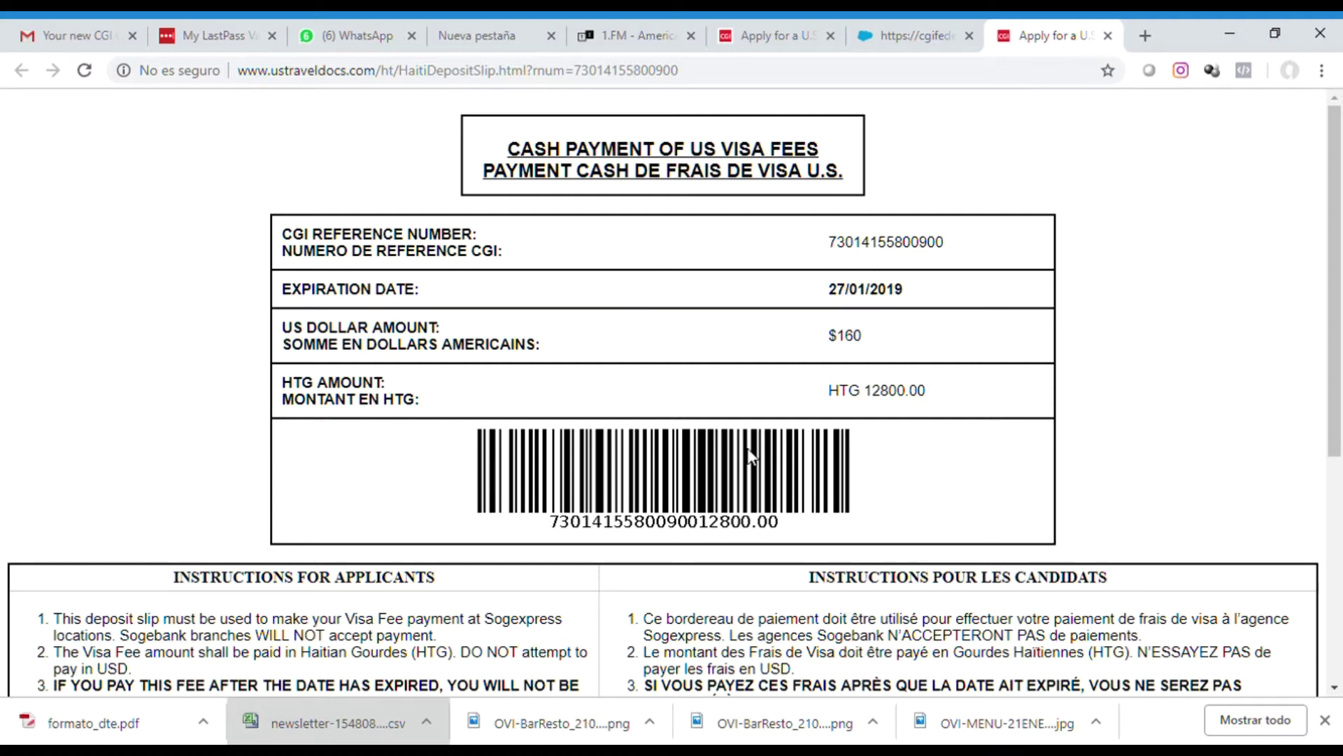
double_click(879, 396)
left_click(938, 390)
left_click_drag(829, 391, 796, 407)
left_click(931, 390)
left_click(820, 389)
left_click_drag(829, 339, 871, 345)
left_click_drag(829, 392, 931, 393)
left_click(941, 397)
left_click_drag(837, 242, 967, 252)
left_click(889, 306)
Read the instructions for applicants and for bank tellers below the barcode on the deposit slip.
left_click_drag(1338, 263, 1341, 419)
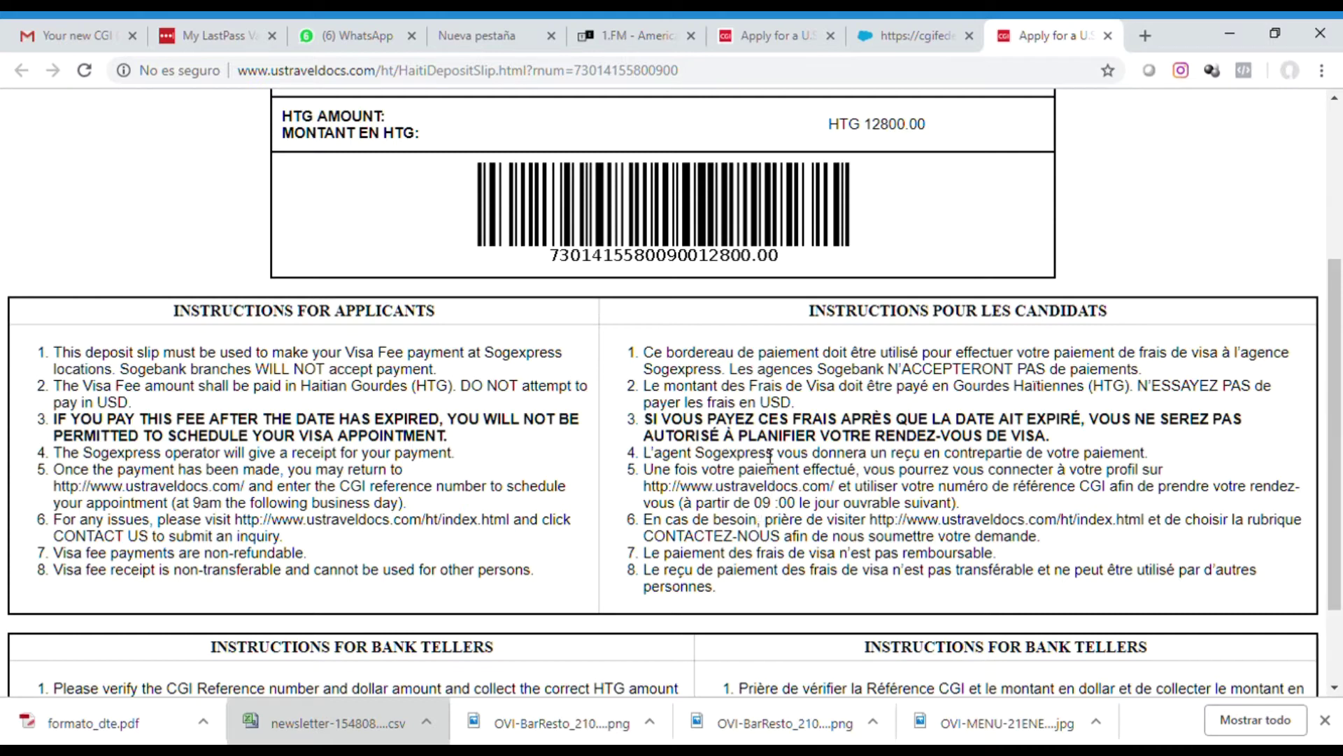
scroll(1339, 551, "down", 2)
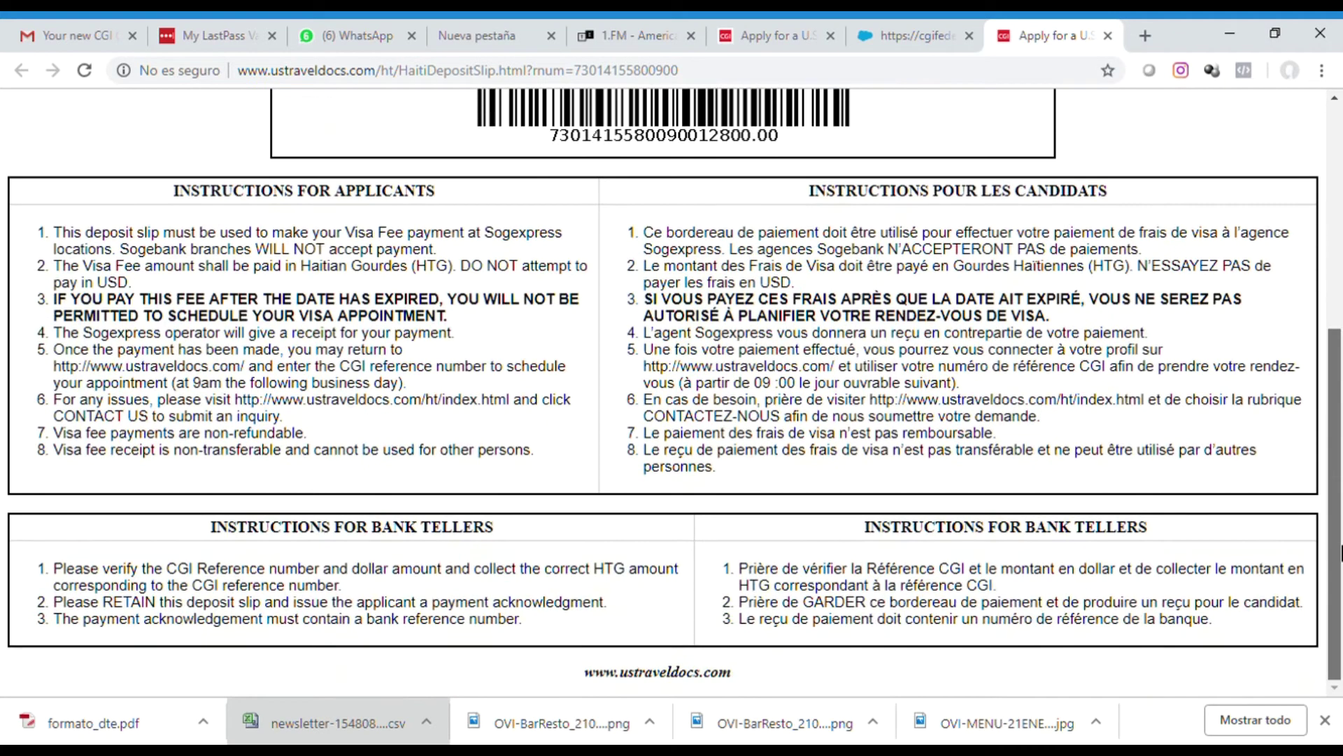
left_click_drag(1339, 522, 1338, 420)
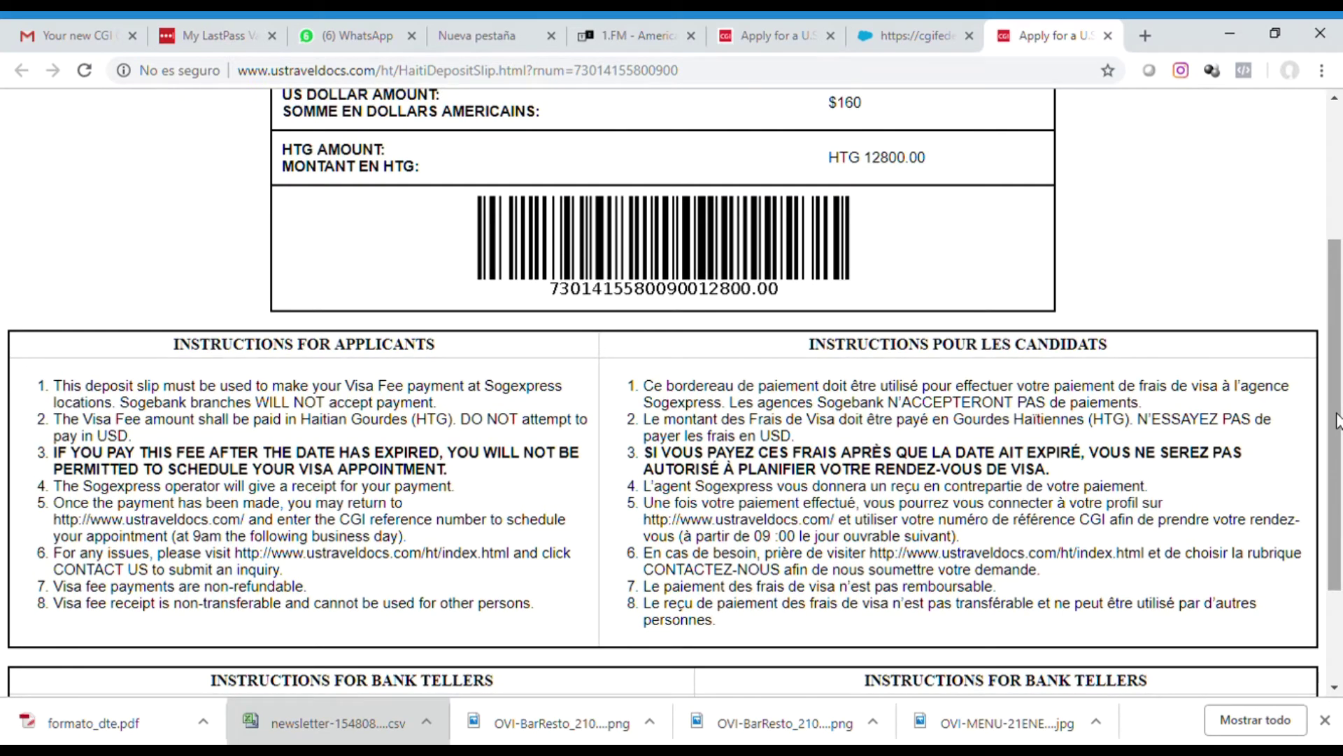
left_click_drag(1338, 420, 1338, 474)
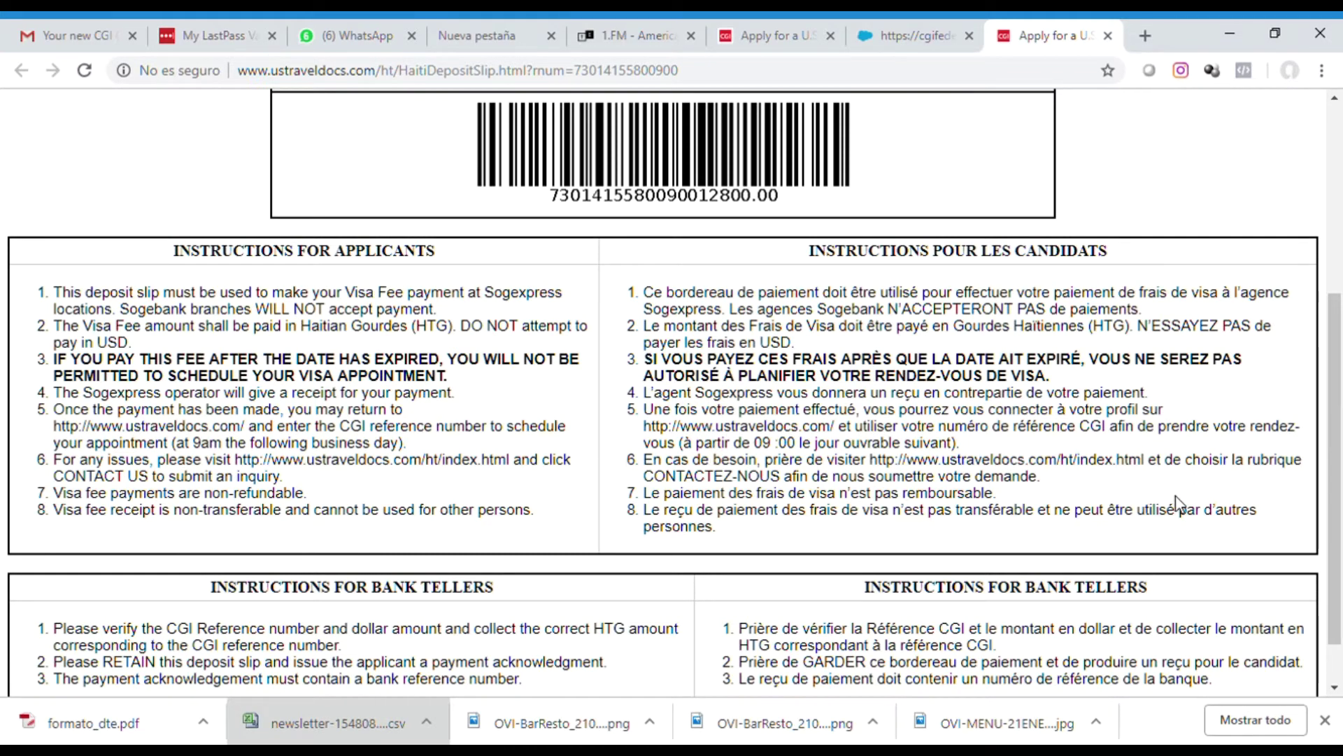
Save the cash payment deposit slip as a PDF through the print dialog.
left_click_drag(1338, 498, 1340, 293)
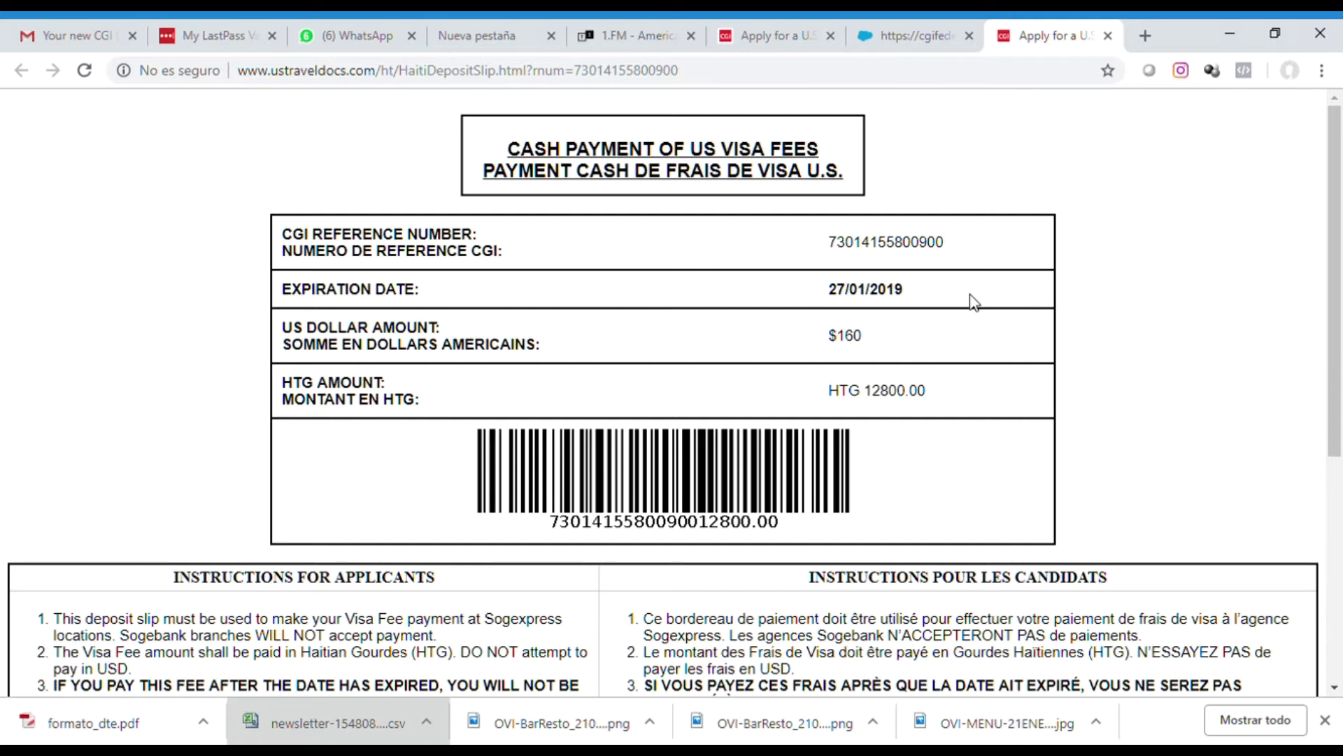
key("ctrl+p")
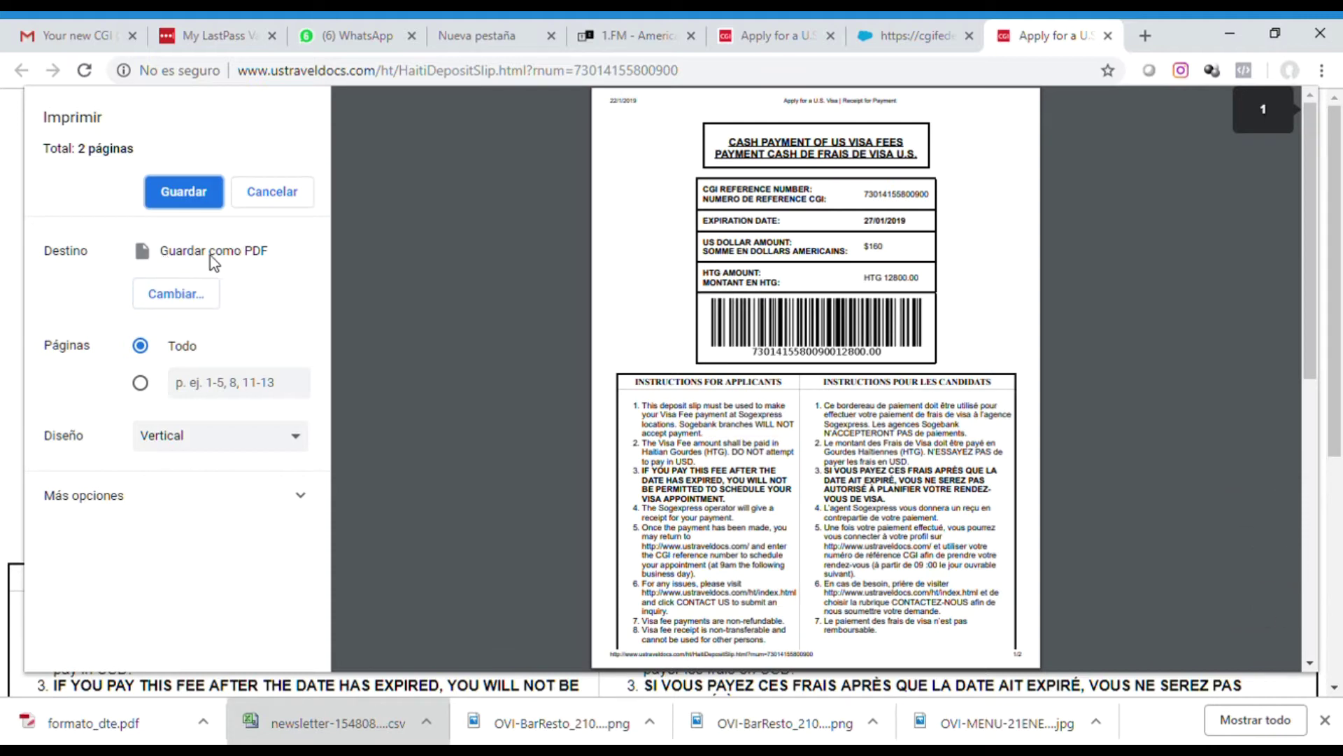
left_click(199, 195)
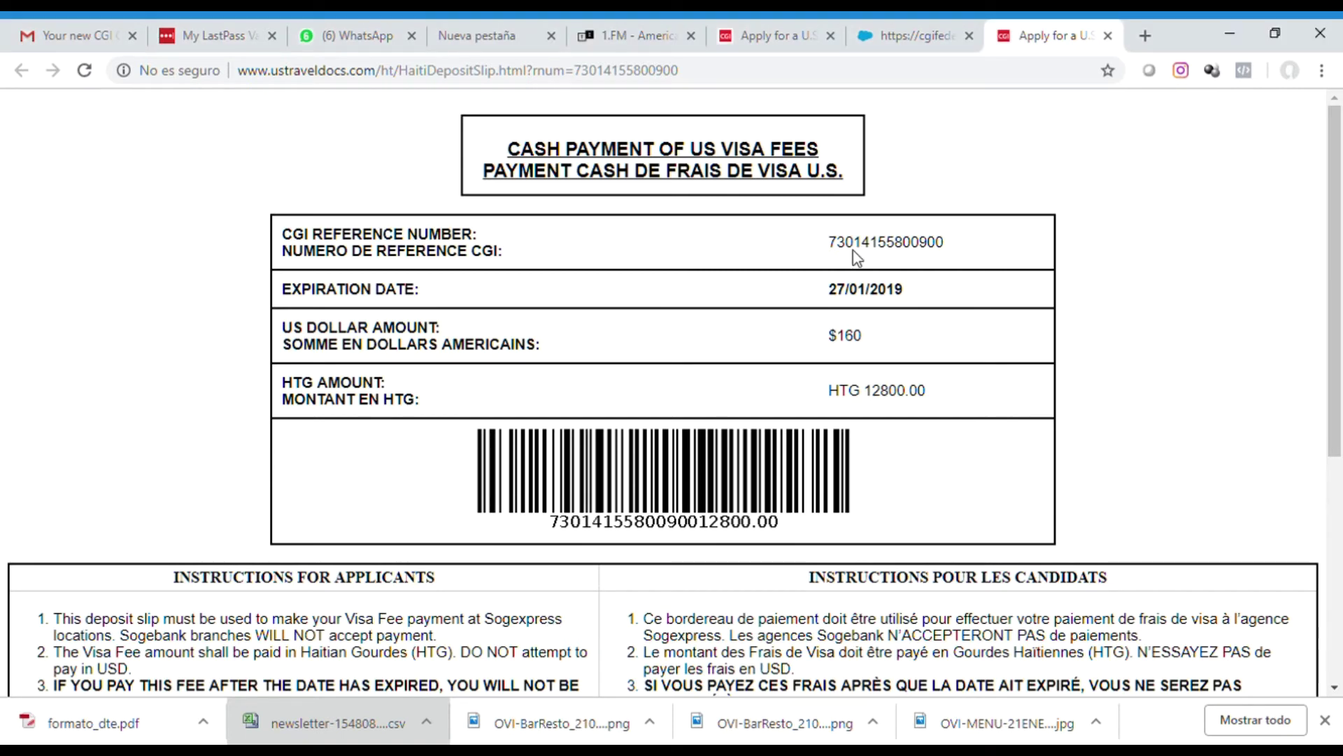
Return to the visa application page, close the payment options, and review the Step 8 charges summary and receipt number field.
left_click(922, 45)
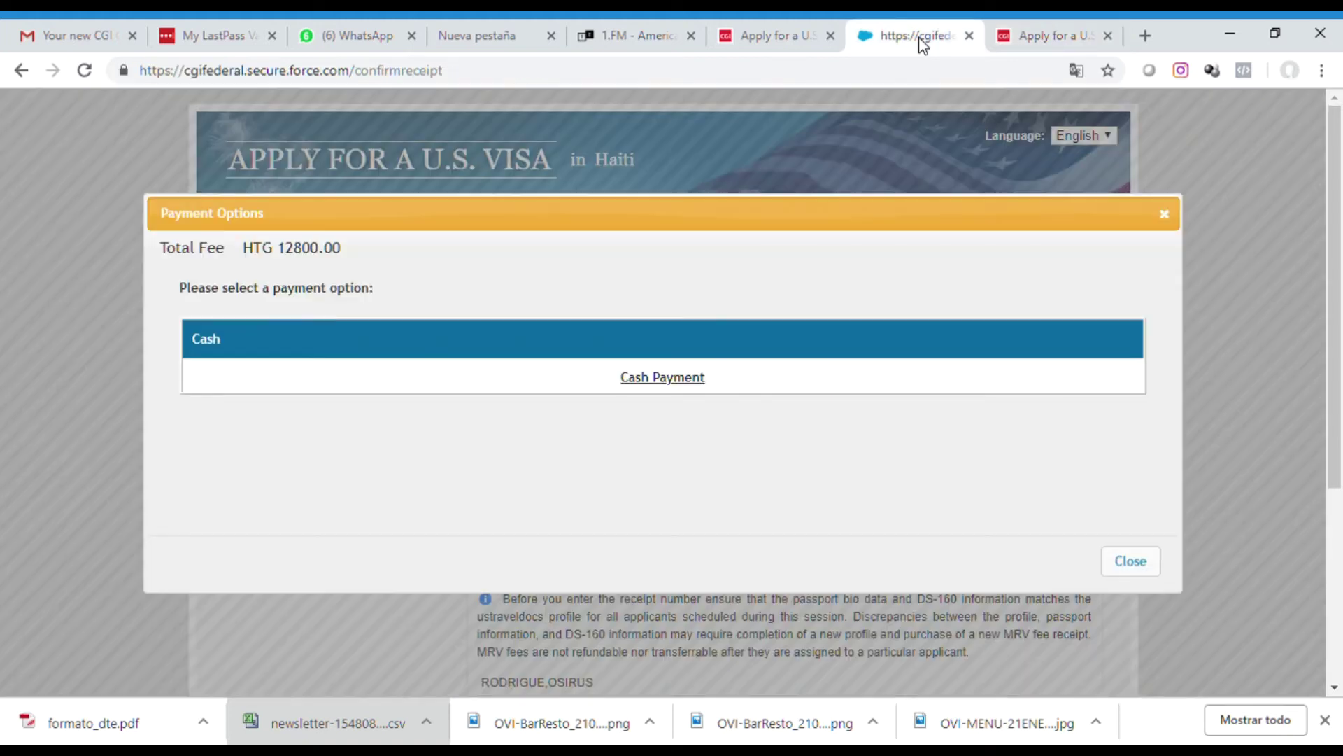
left_click(1166, 215)
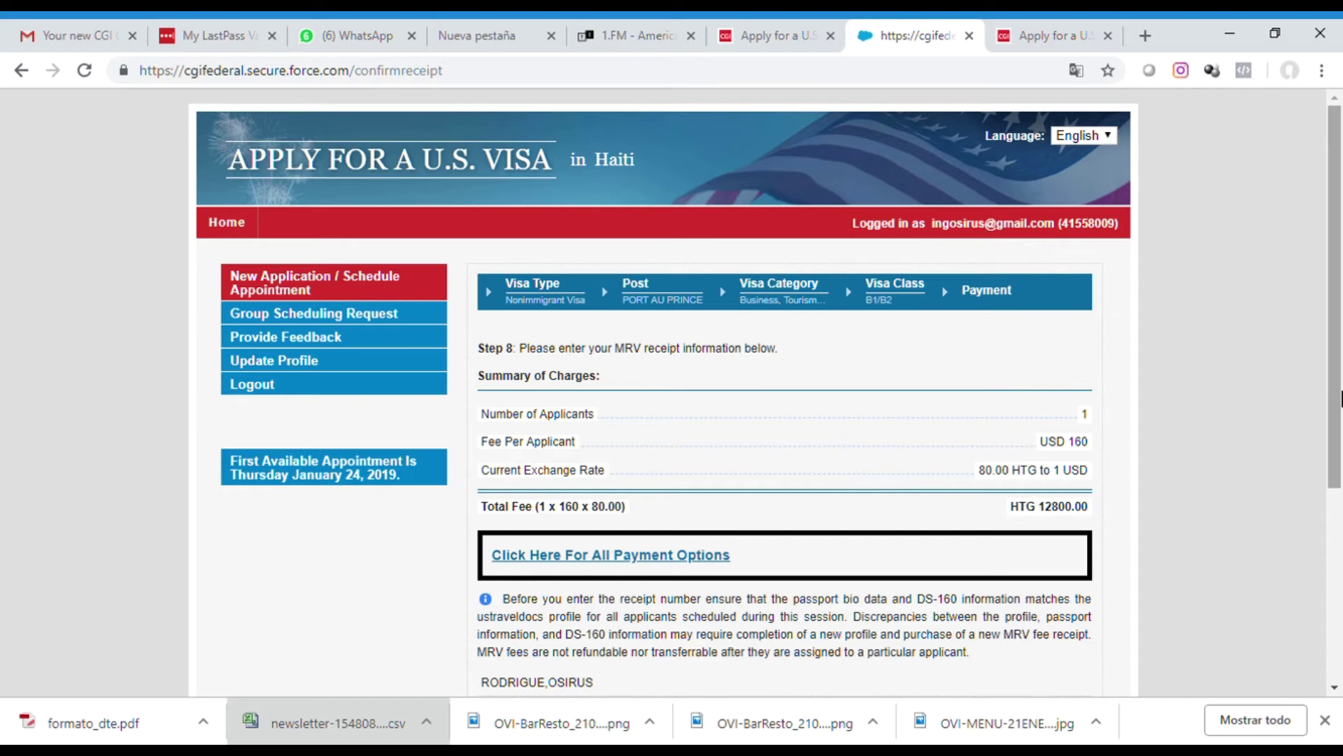
scroll(1329, 392, "down", 2)
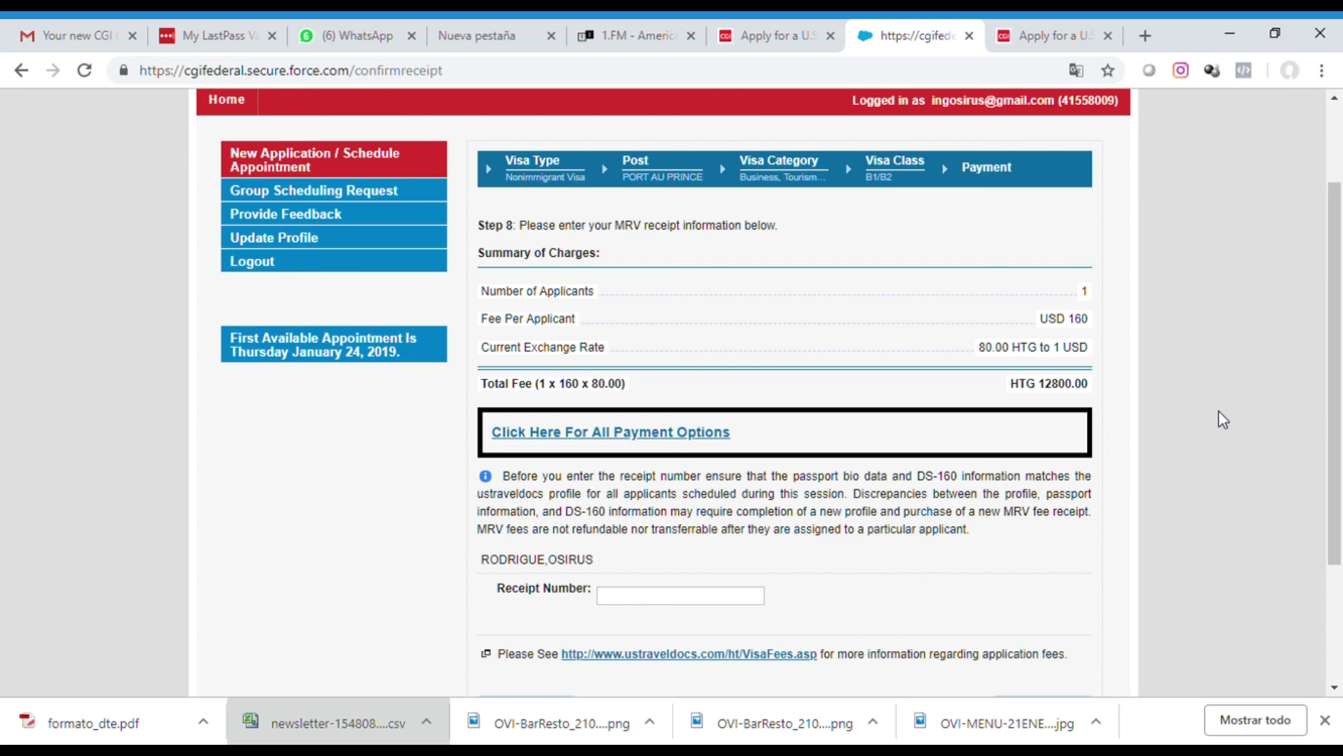
left_click_drag(1337, 378, 1337, 321)
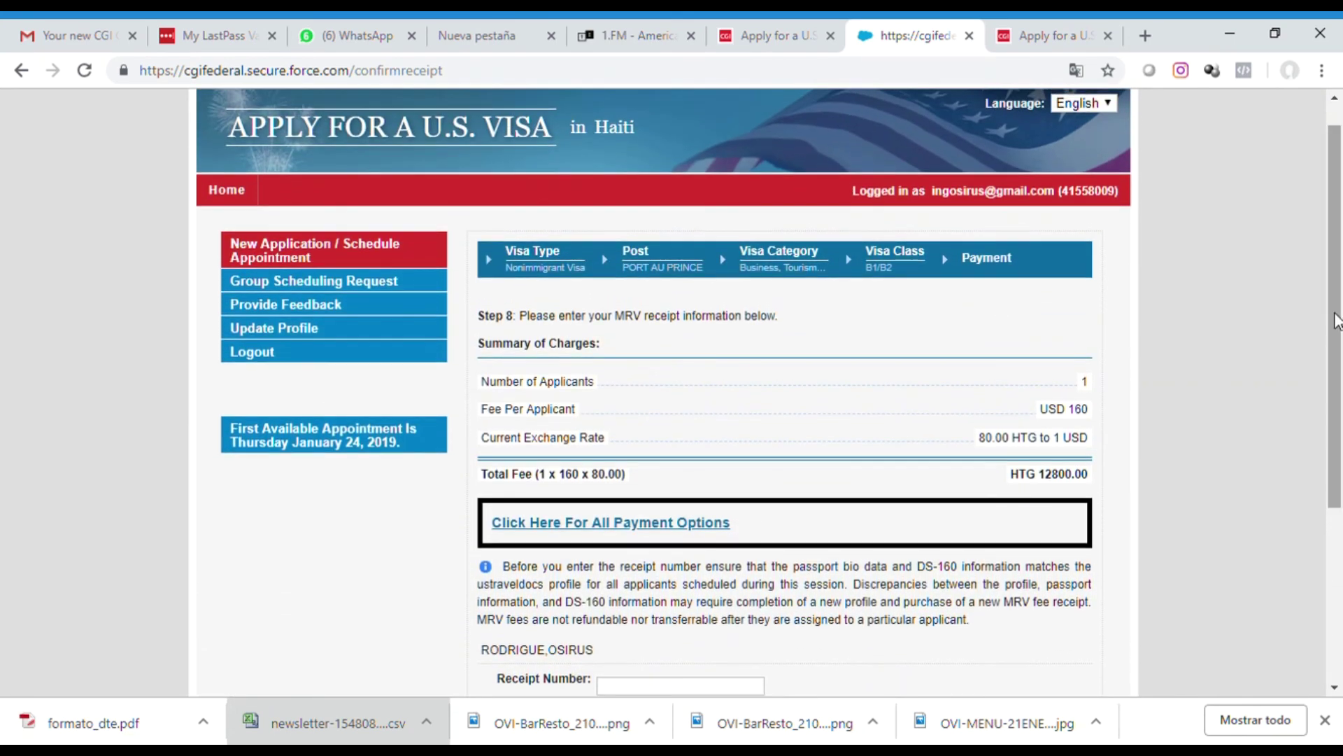